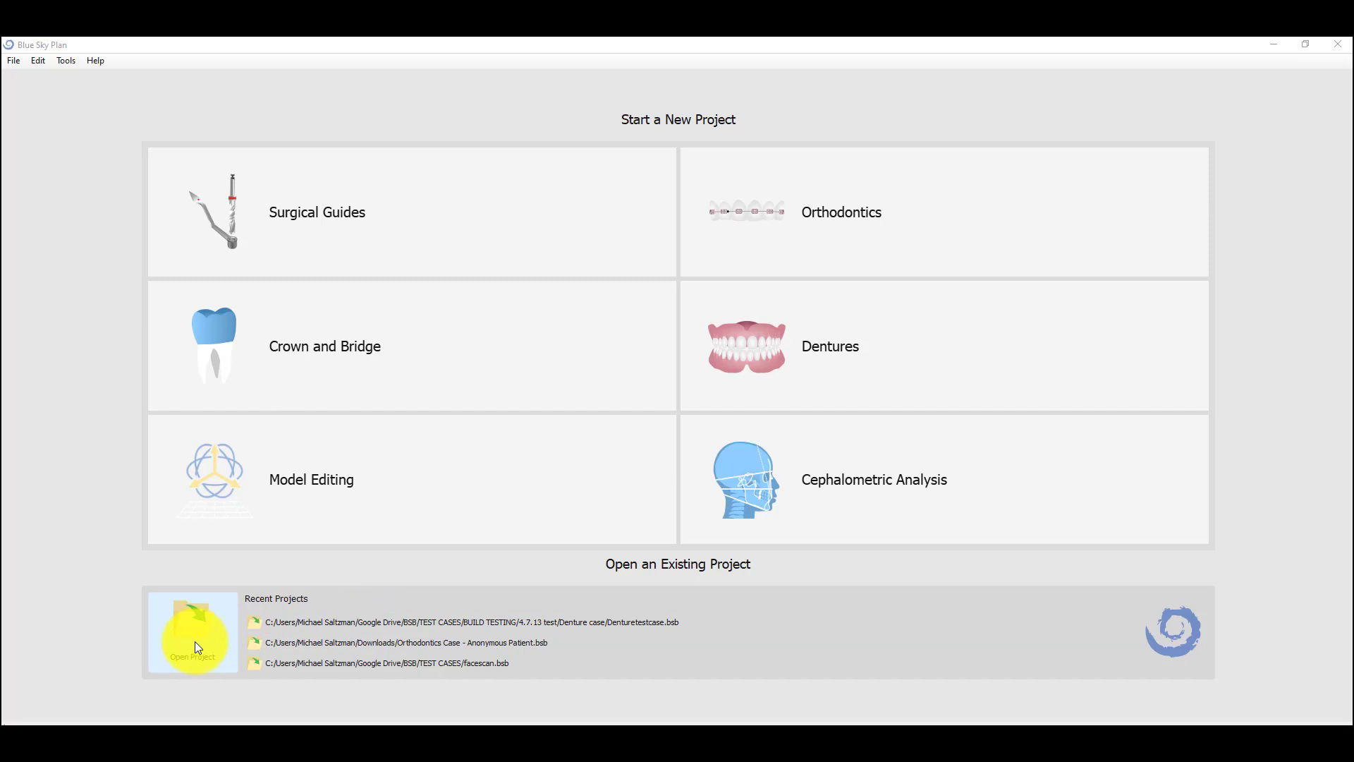
Step: Start a new Orthodontics project from the Start a New Project tiles
click(849, 228)
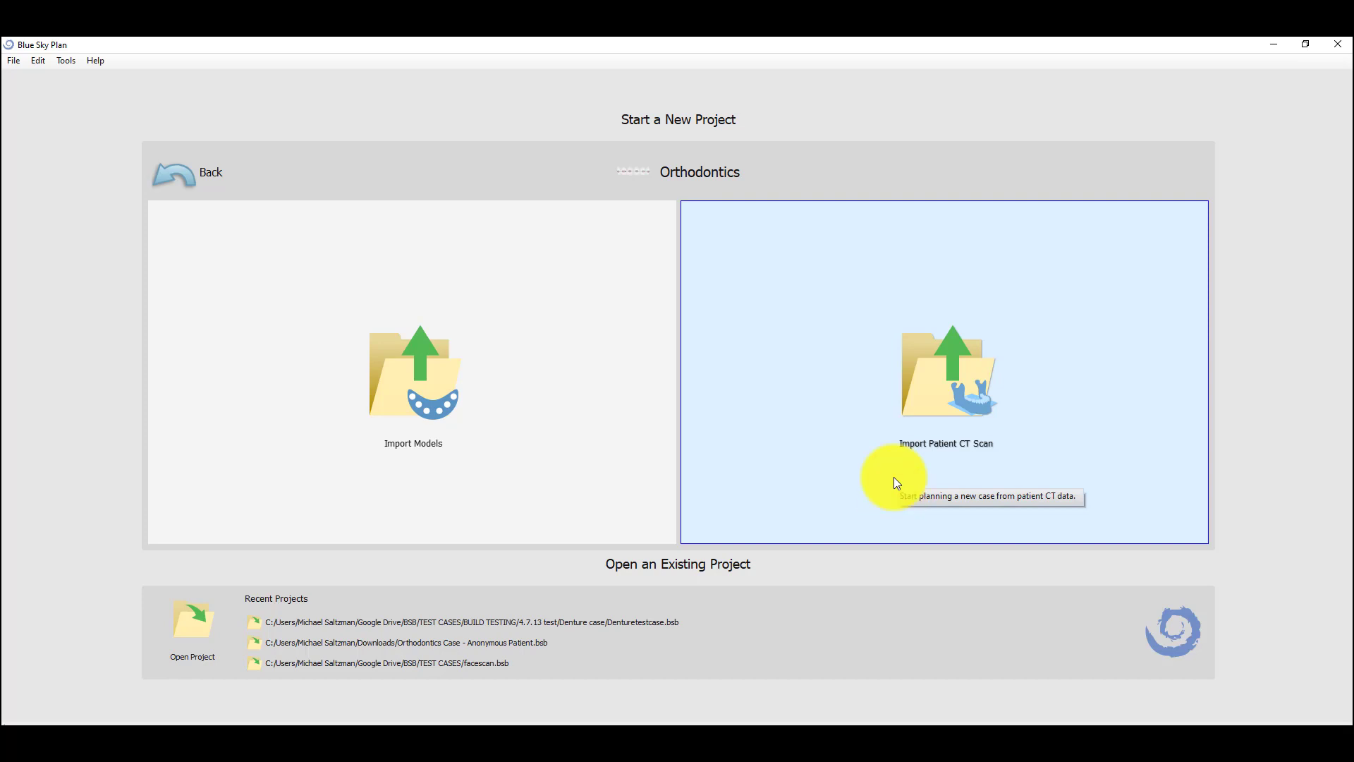
Step: Choose Import Models and browse the STL dialog to Desktop > Files > Ortho
click(518, 471)
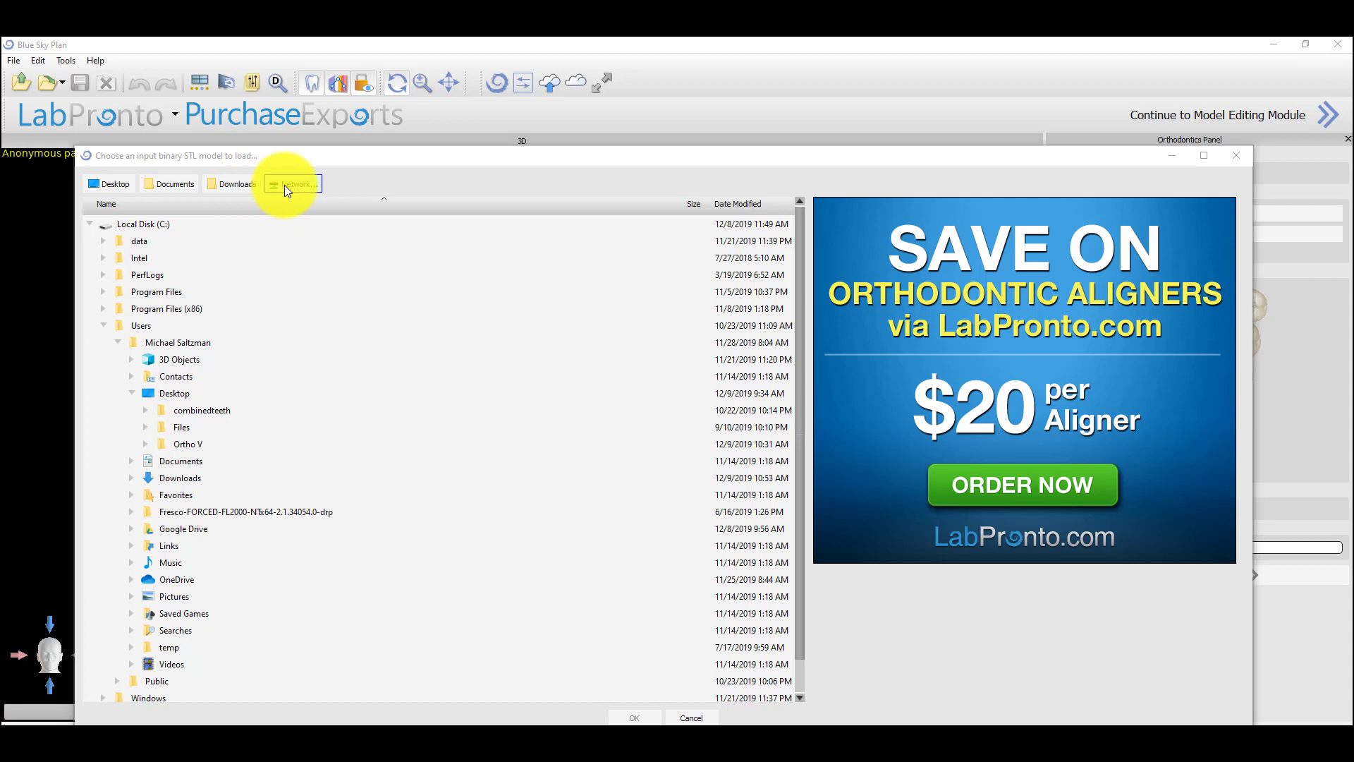
click(145, 427)
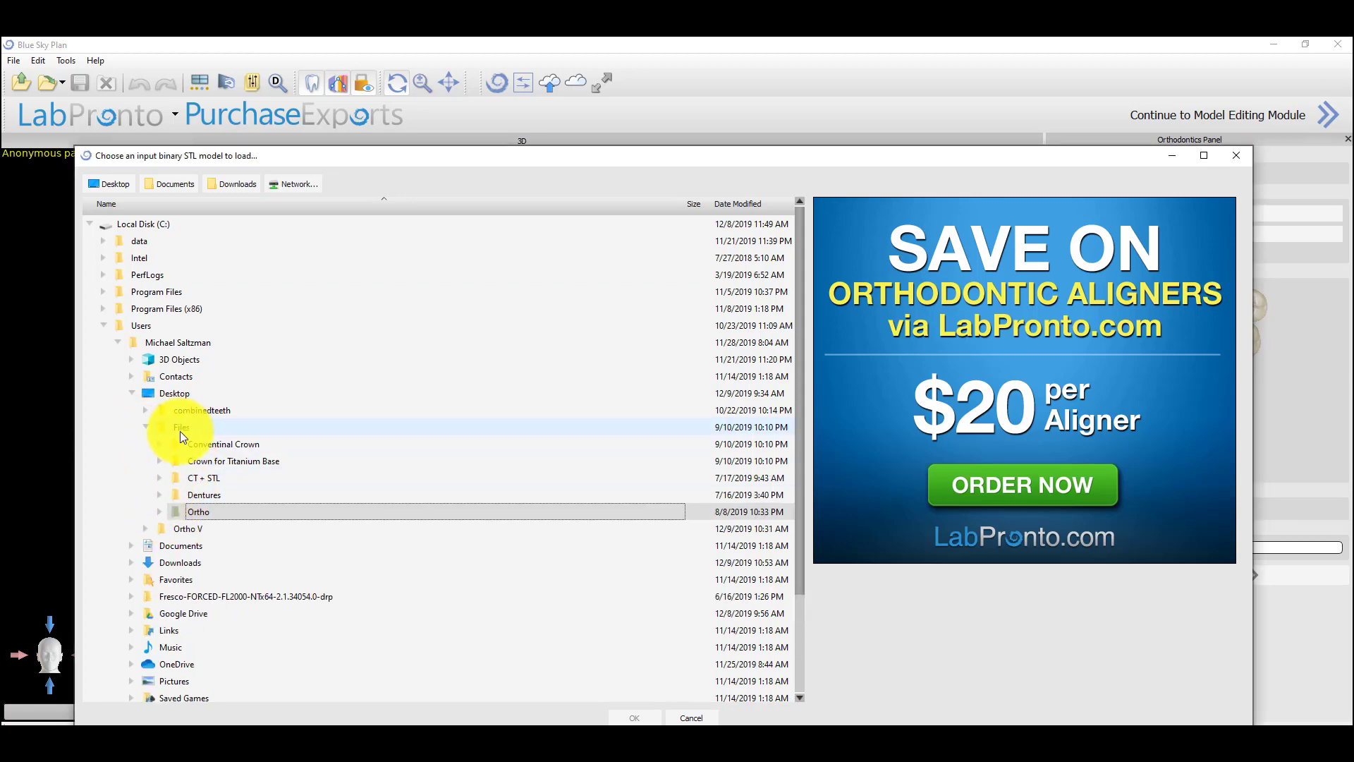
click(159, 511)
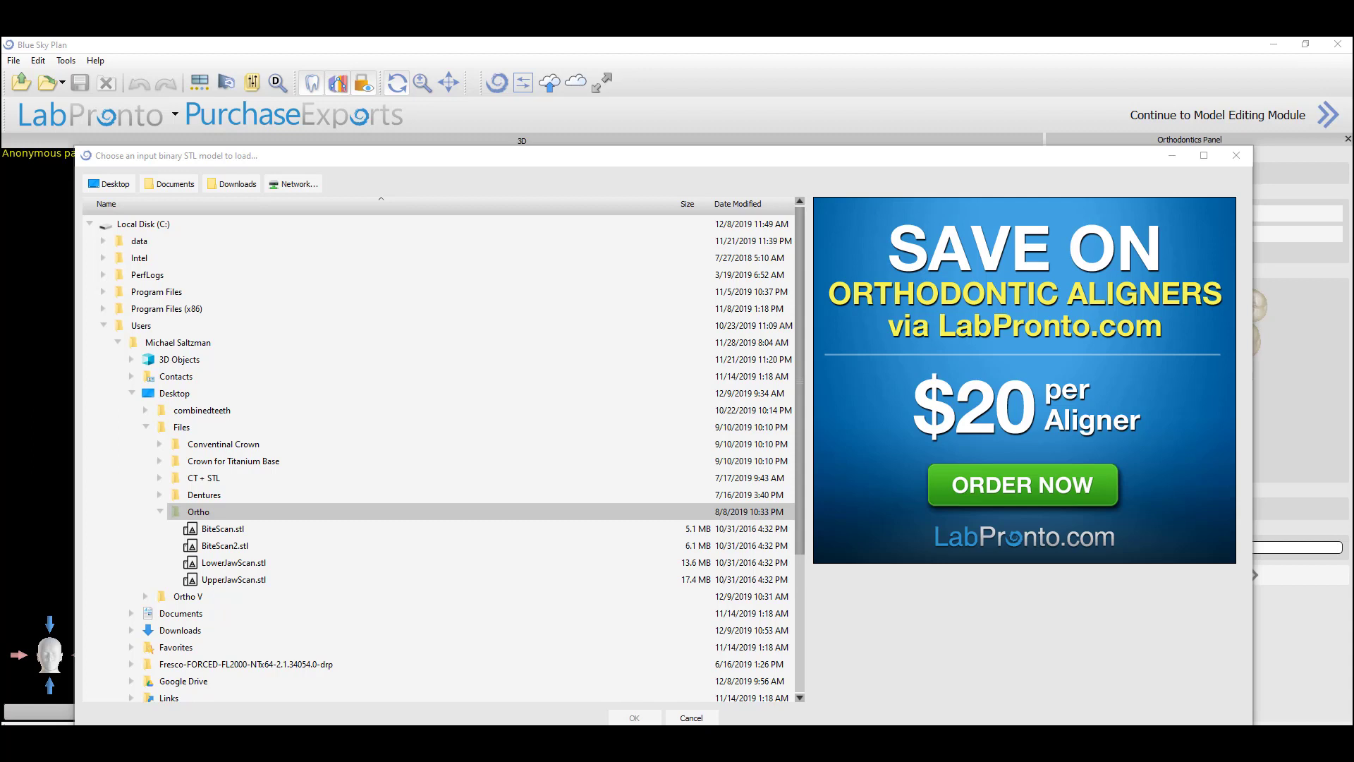
Step: Load LowerJawScan.stl as the mandible and rotate it to a top-down occlusal view
click(217, 564)
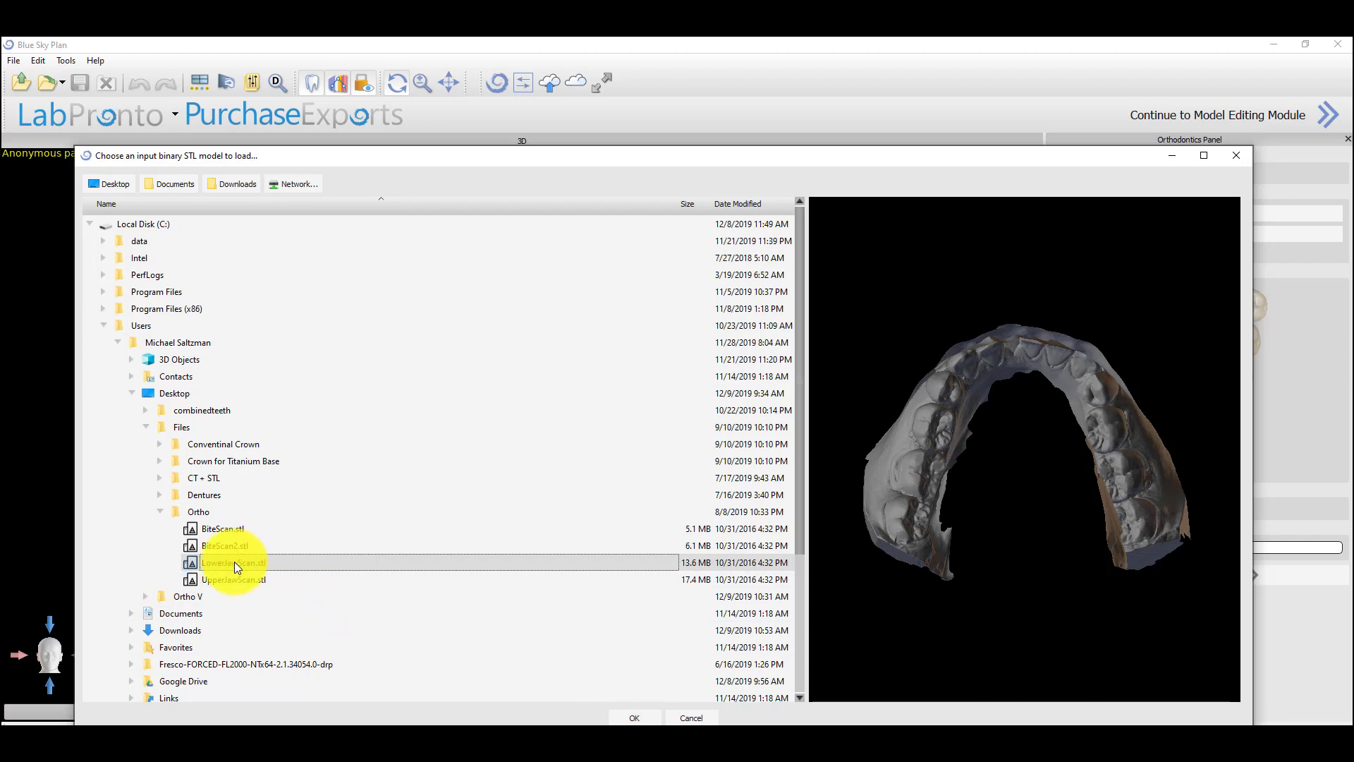
click(627, 718)
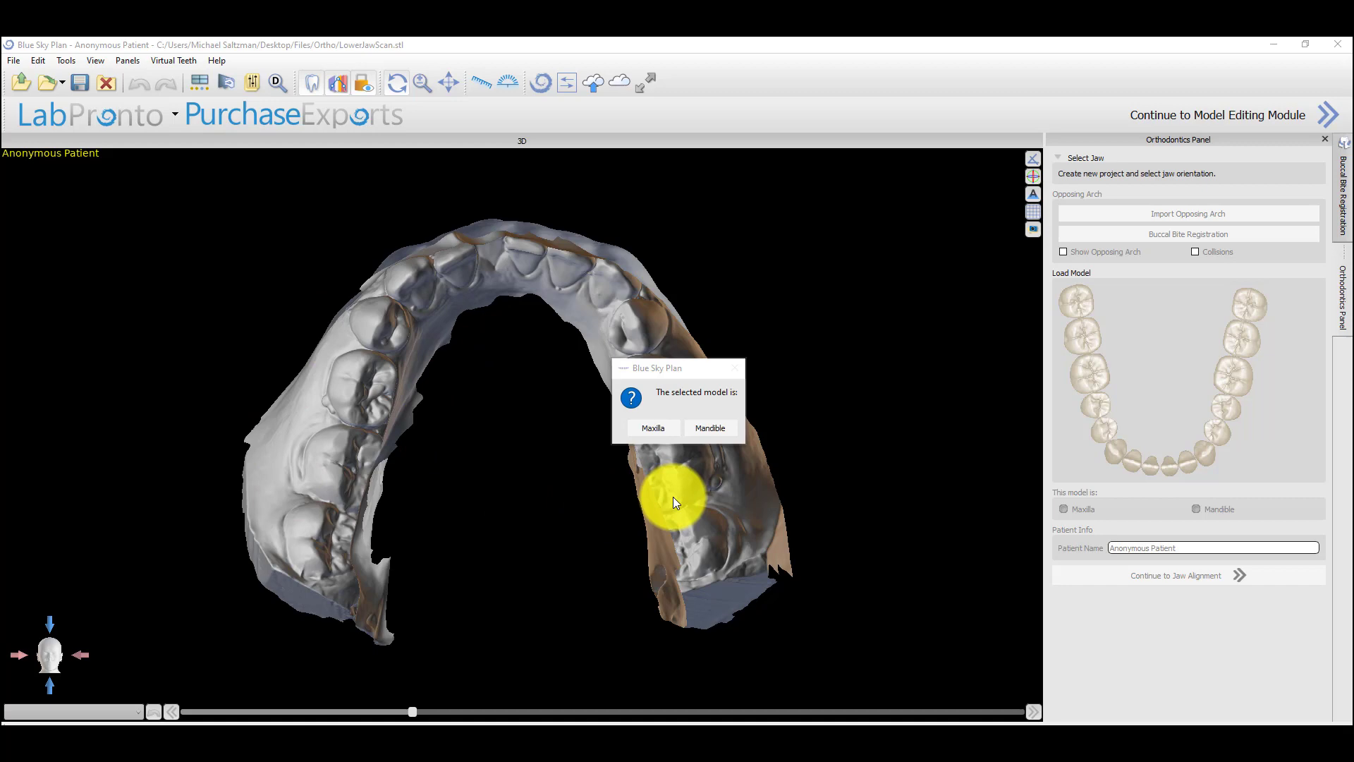
click(707, 429)
drag(499, 331, 489, 196)
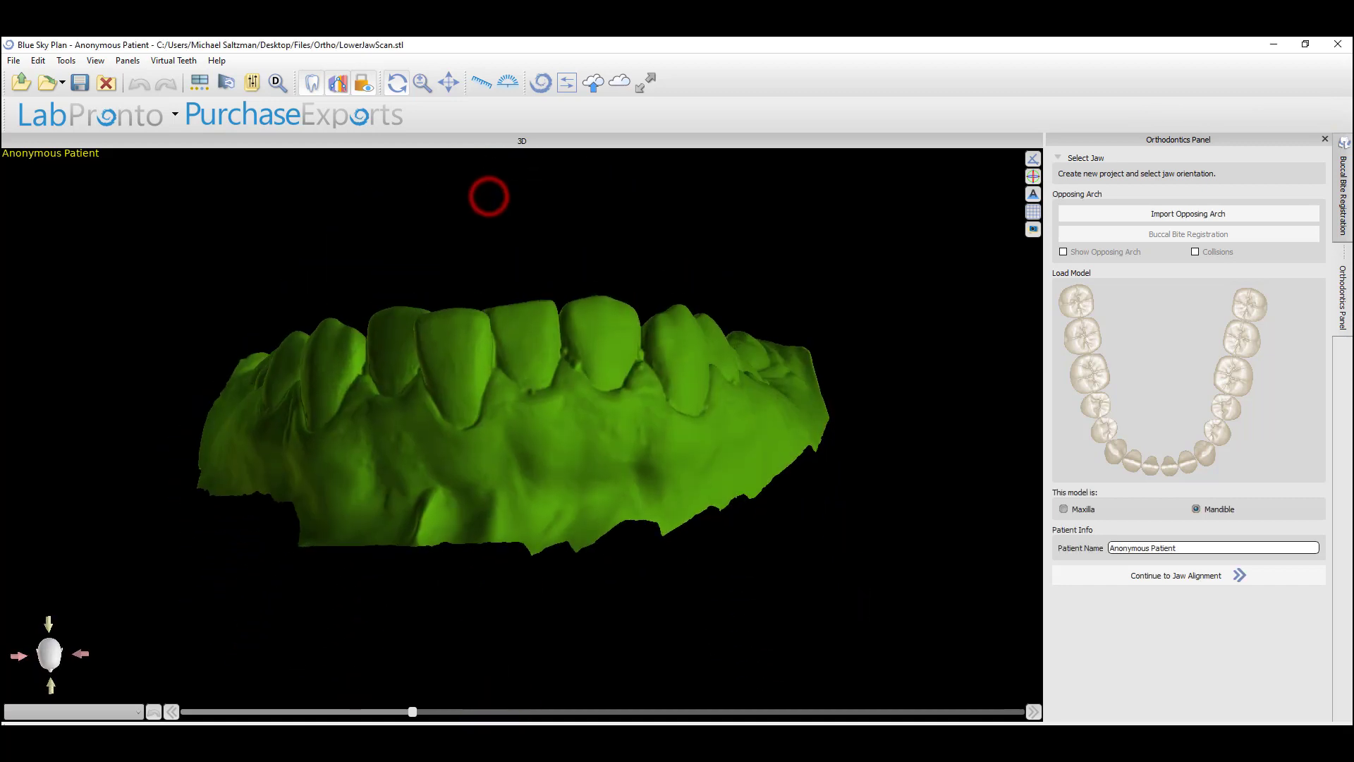
drag(516, 305, 522, 522)
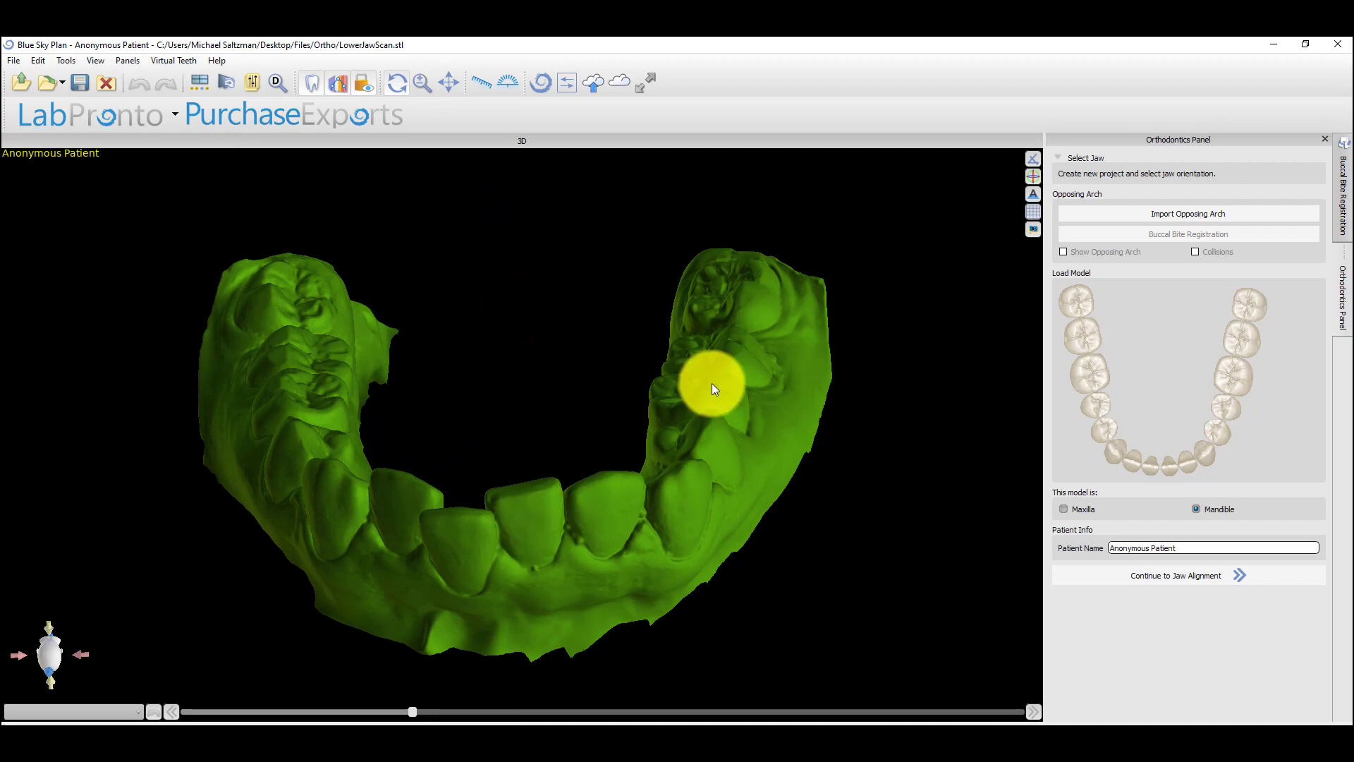
Step: Import UpperJawScan.stl as the opposing arch and orbit to inspect the bite
click(1145, 213)
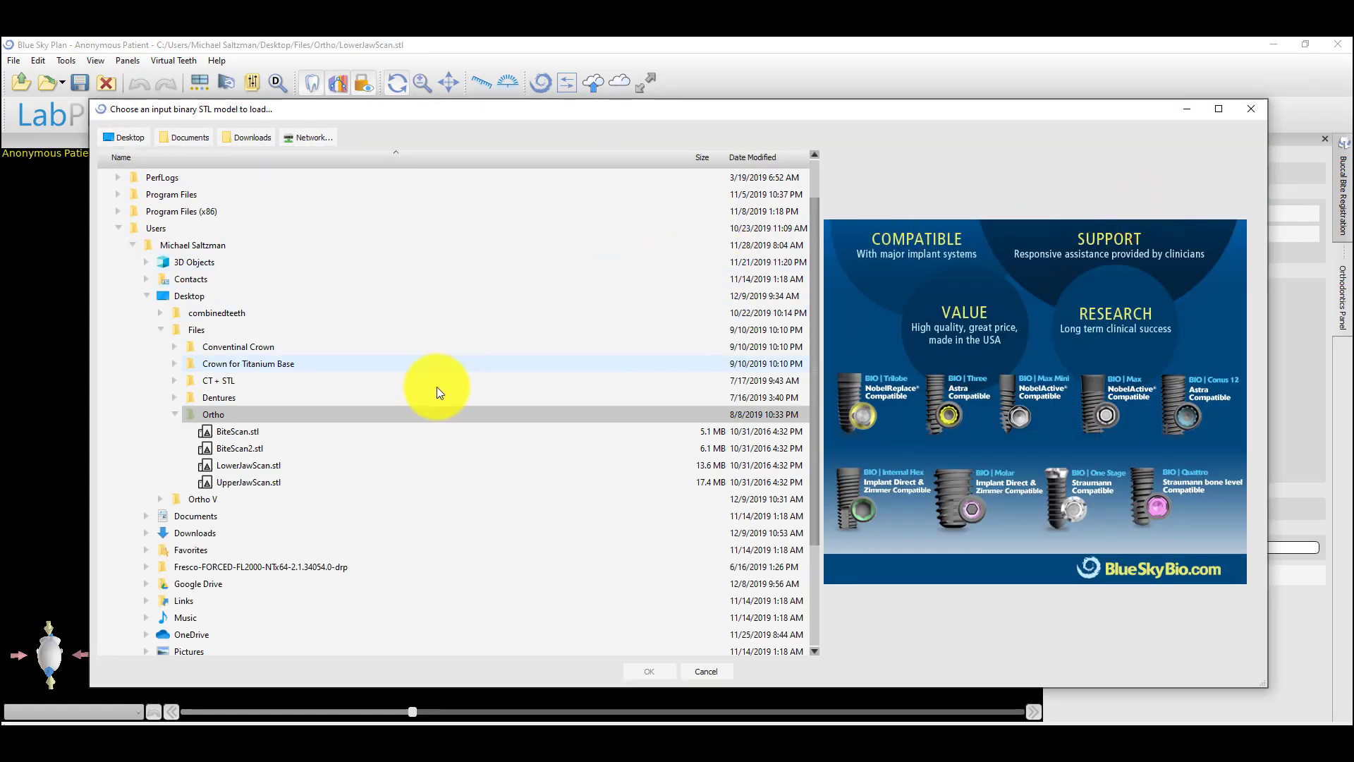
click(256, 483)
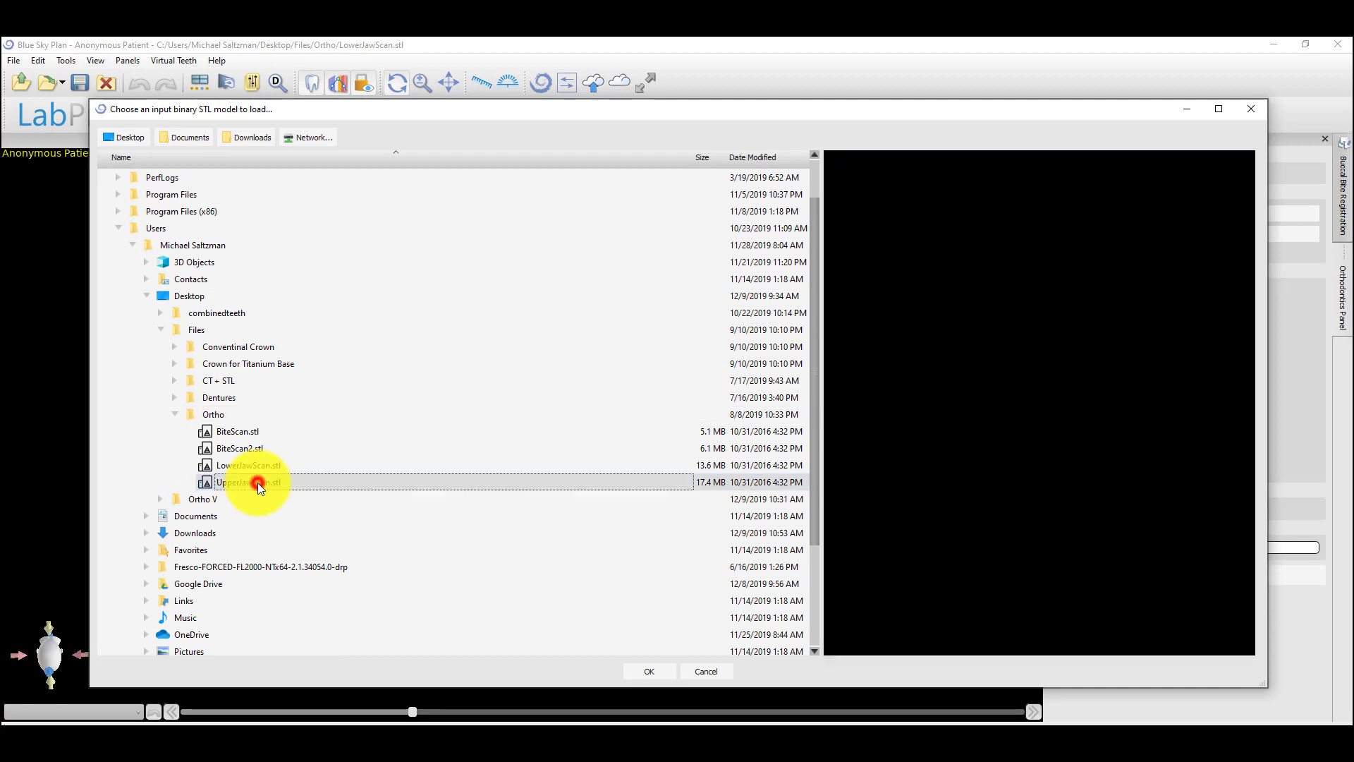
click(667, 670)
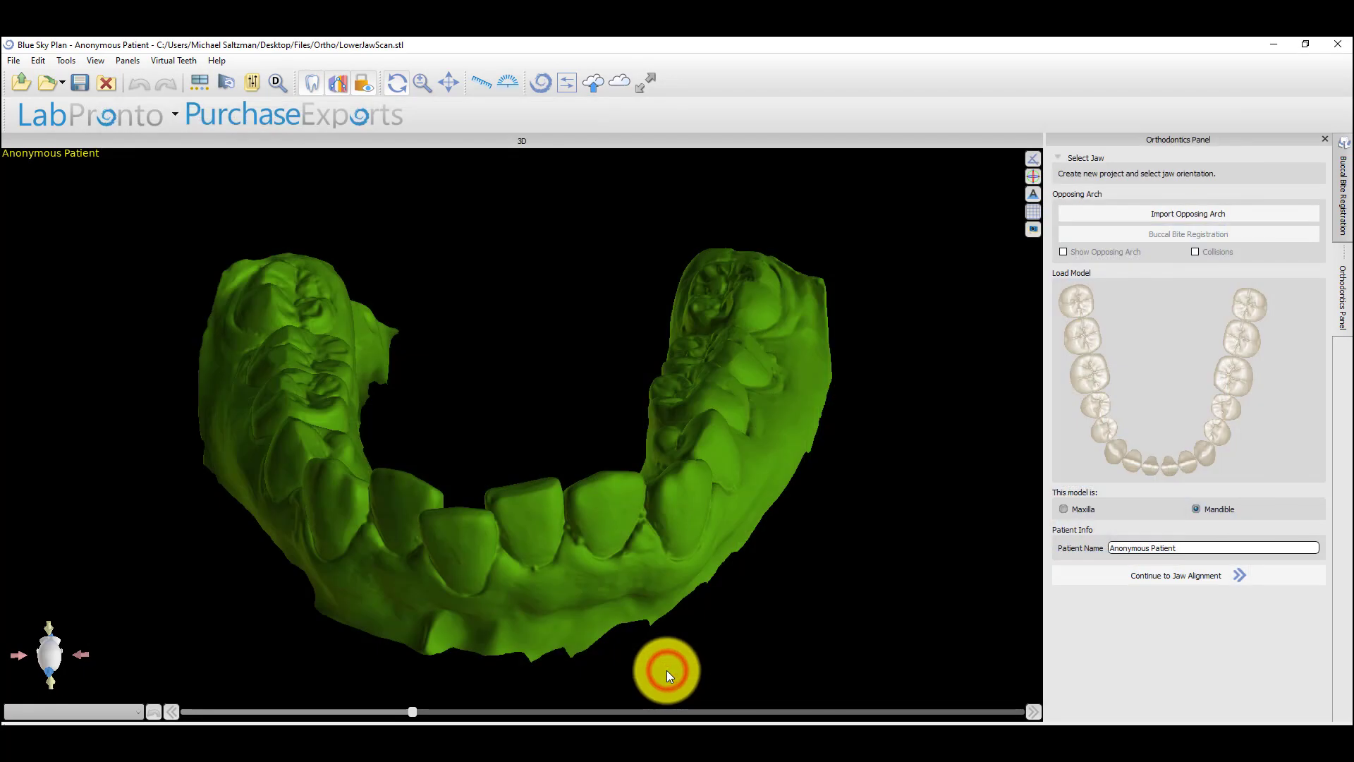
drag(256, 564, 375, 614)
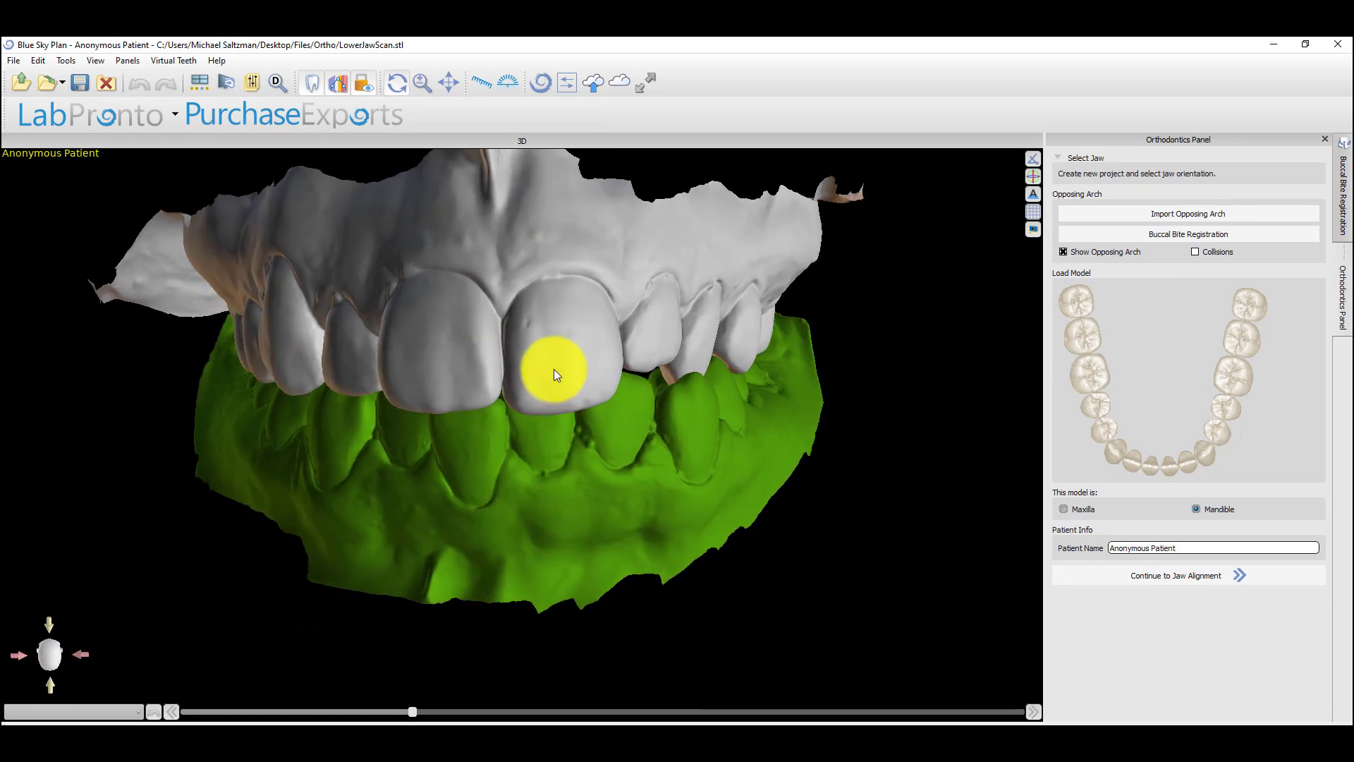
drag(463, 512, 661, 481)
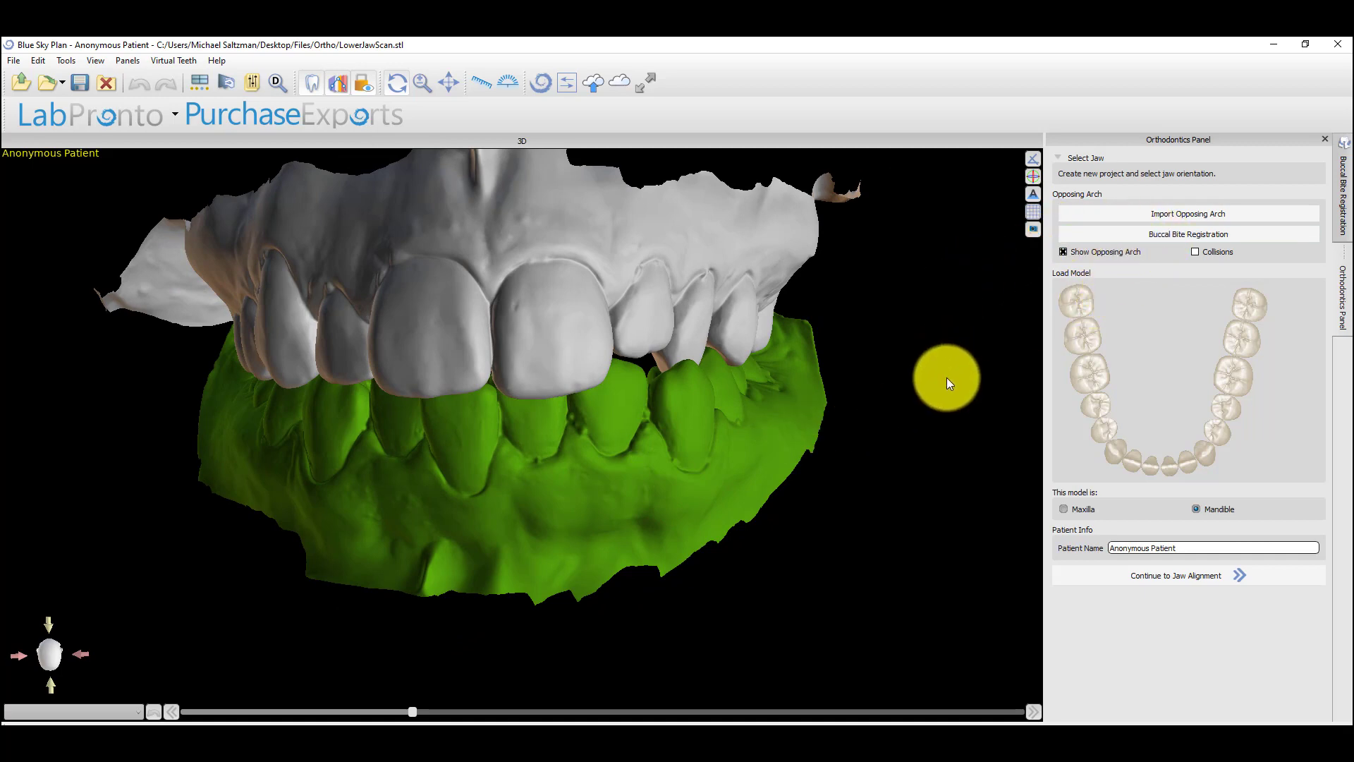
drag(947, 378, 880, 361)
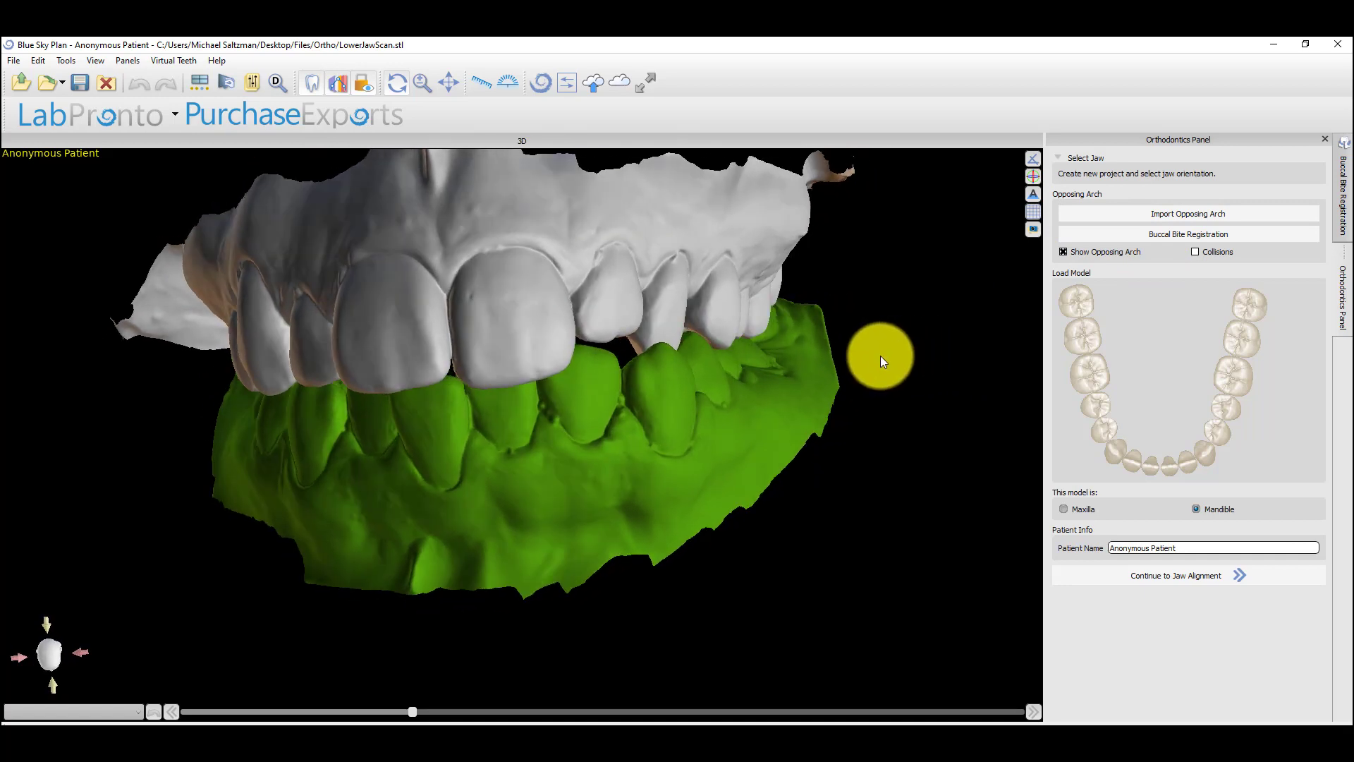
Step: Toggle Show Opposing Arch off and on twice to compare the arches, then rotate the view
click(1063, 252)
click(1062, 251)
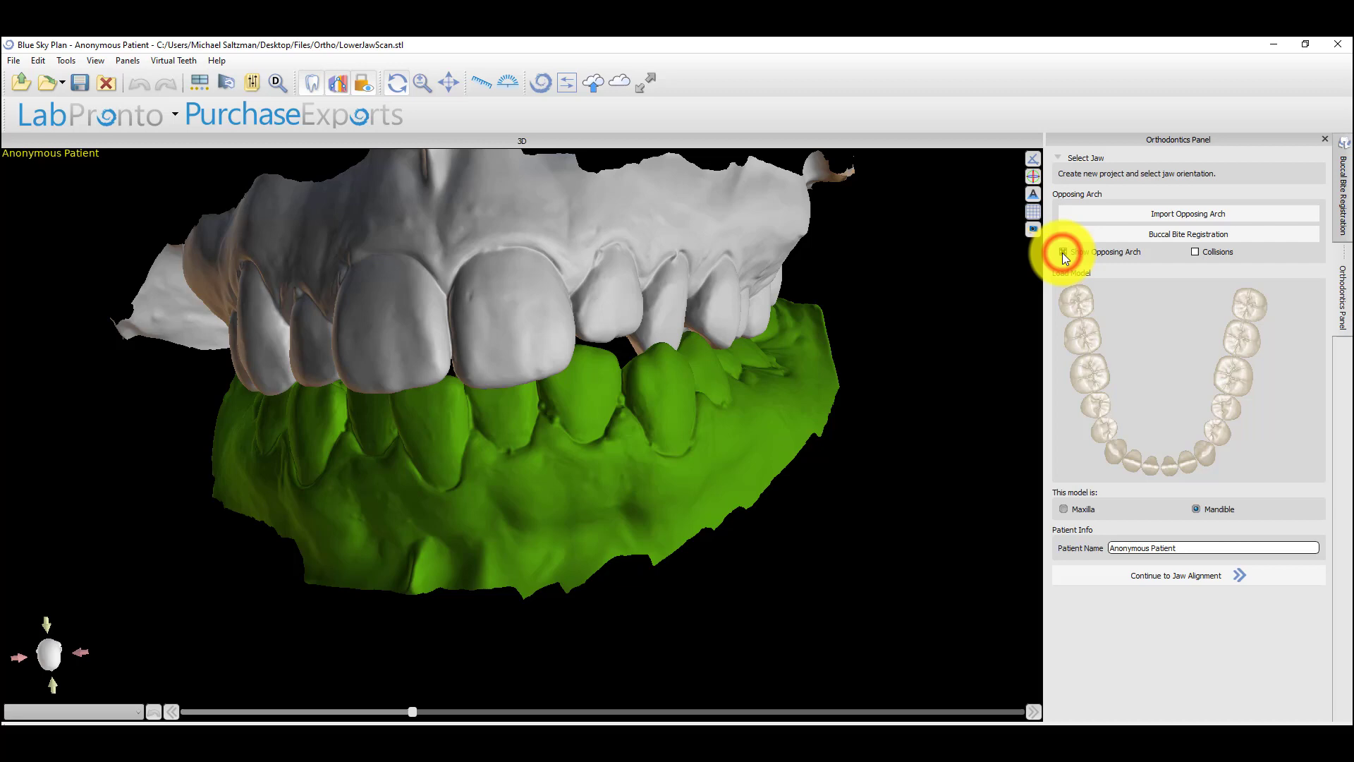
click(1063, 251)
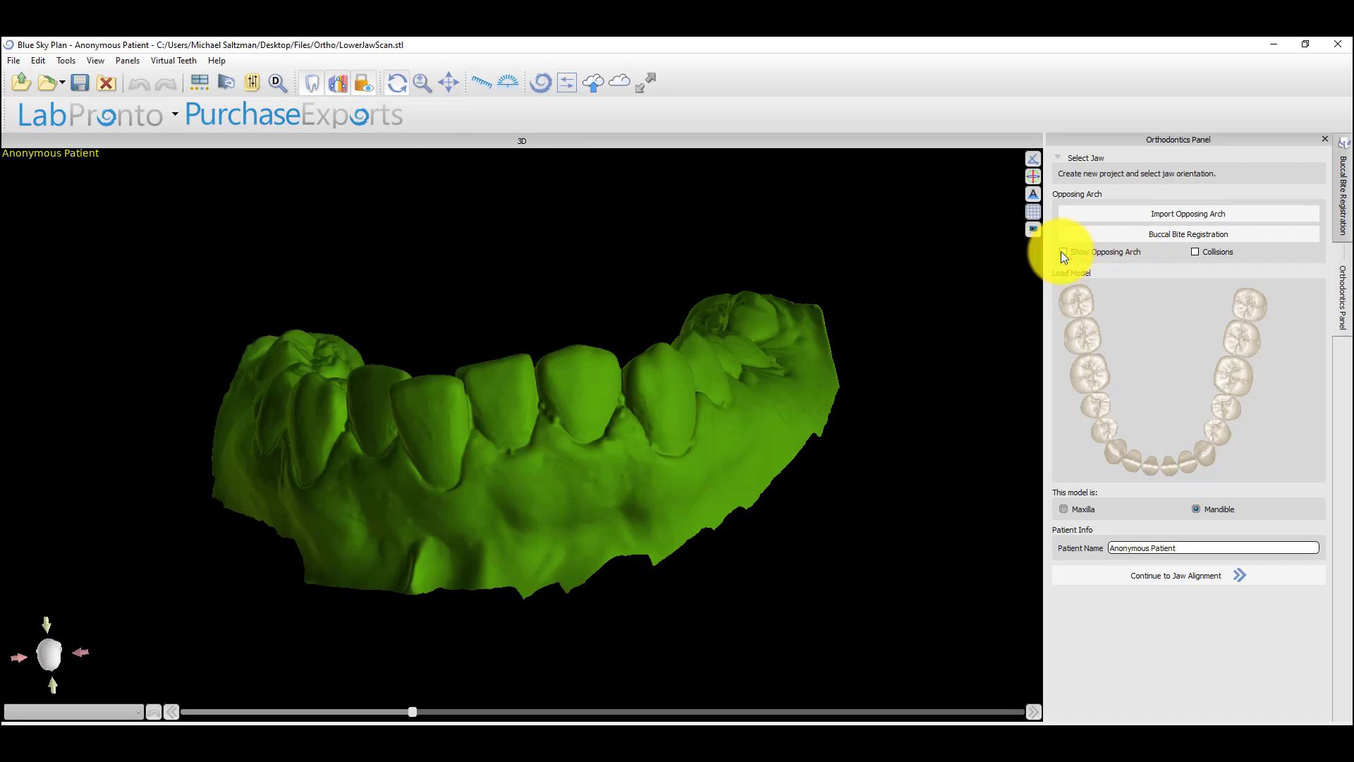
click(1063, 252)
drag(813, 442, 532, 412)
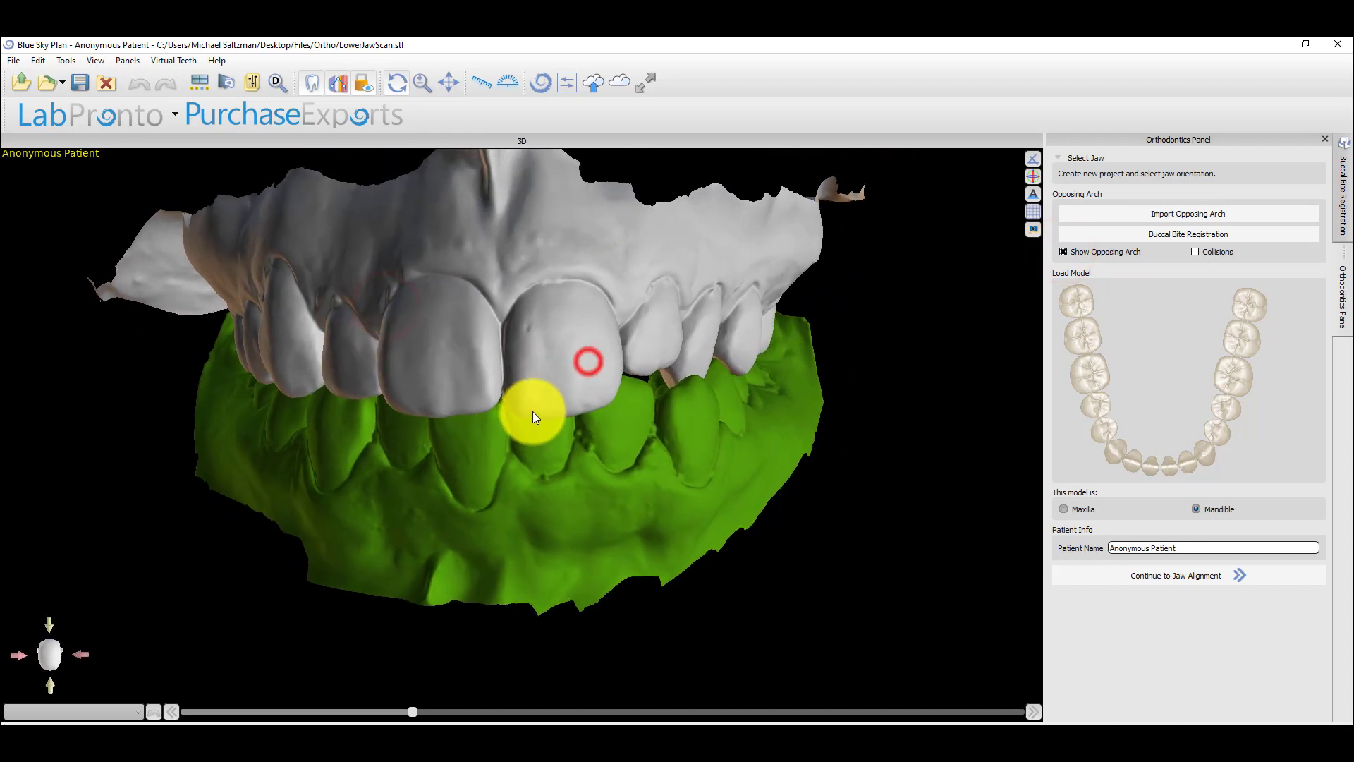
Step: Check Collisions between the arches and orbit the jaws to review the red contact spots
click(1196, 252)
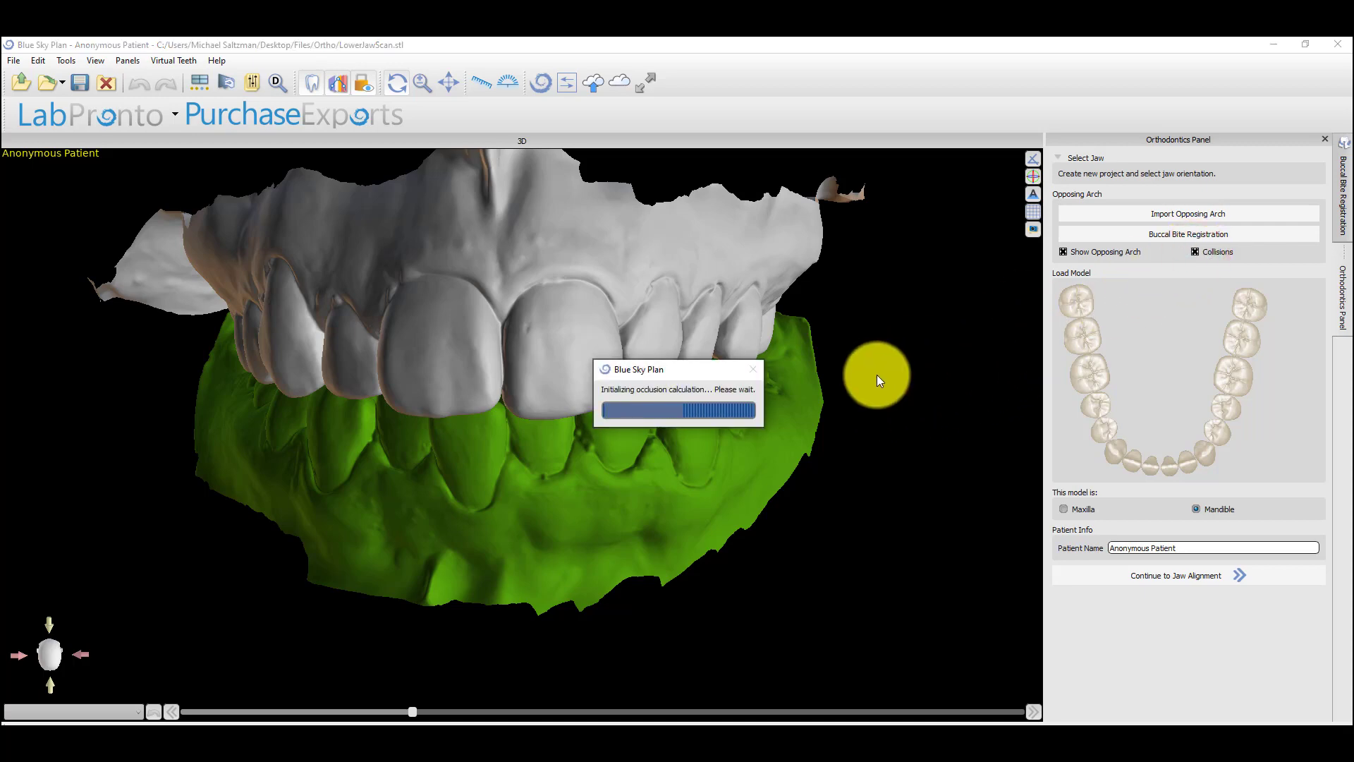
click(511, 666)
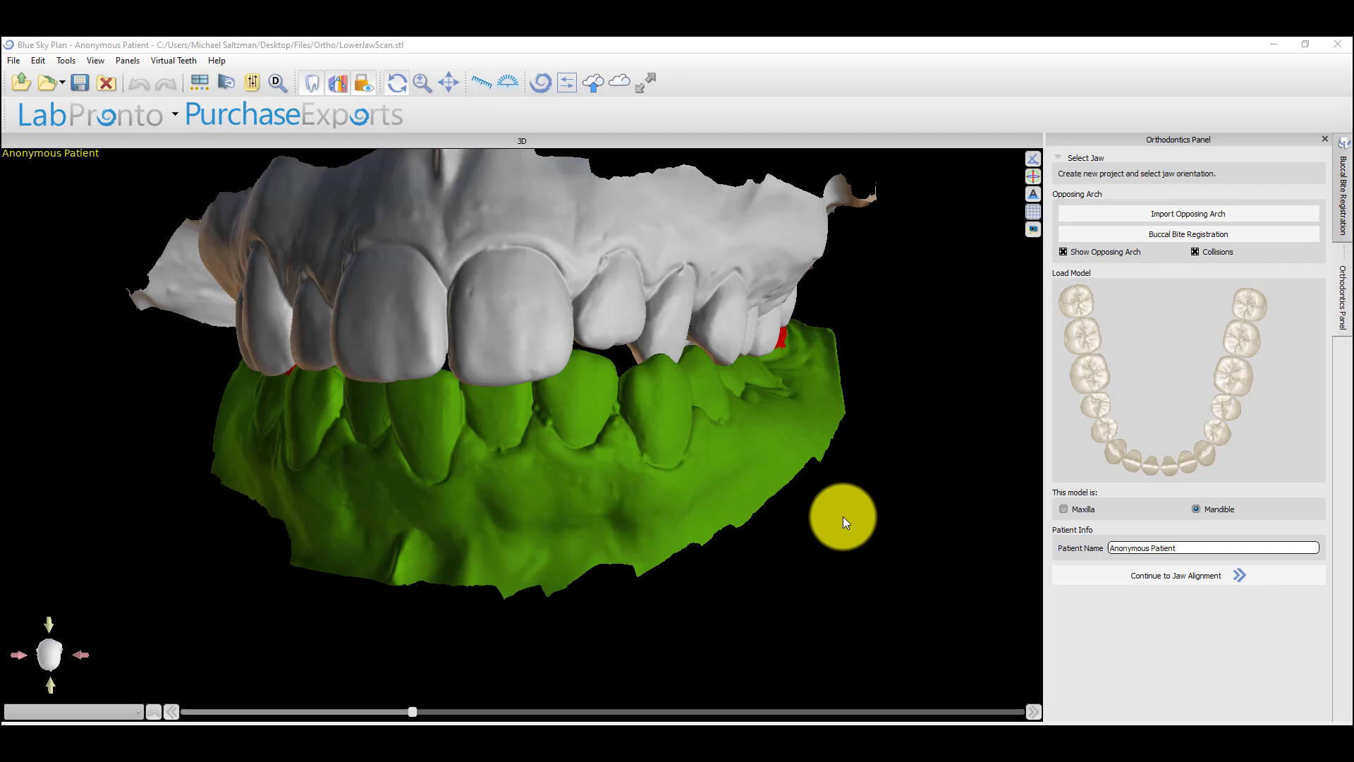
drag(844, 518, 480, 387)
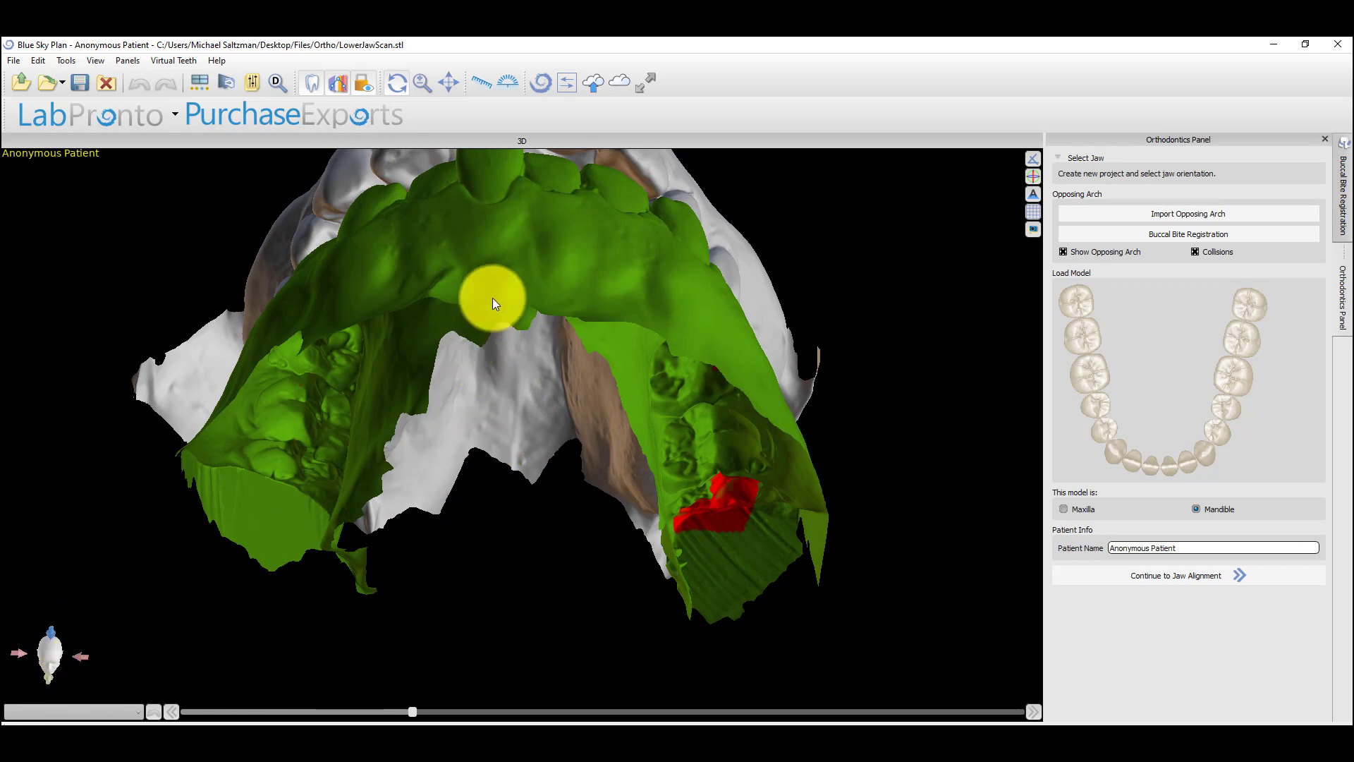
drag(492, 297, 516, 678)
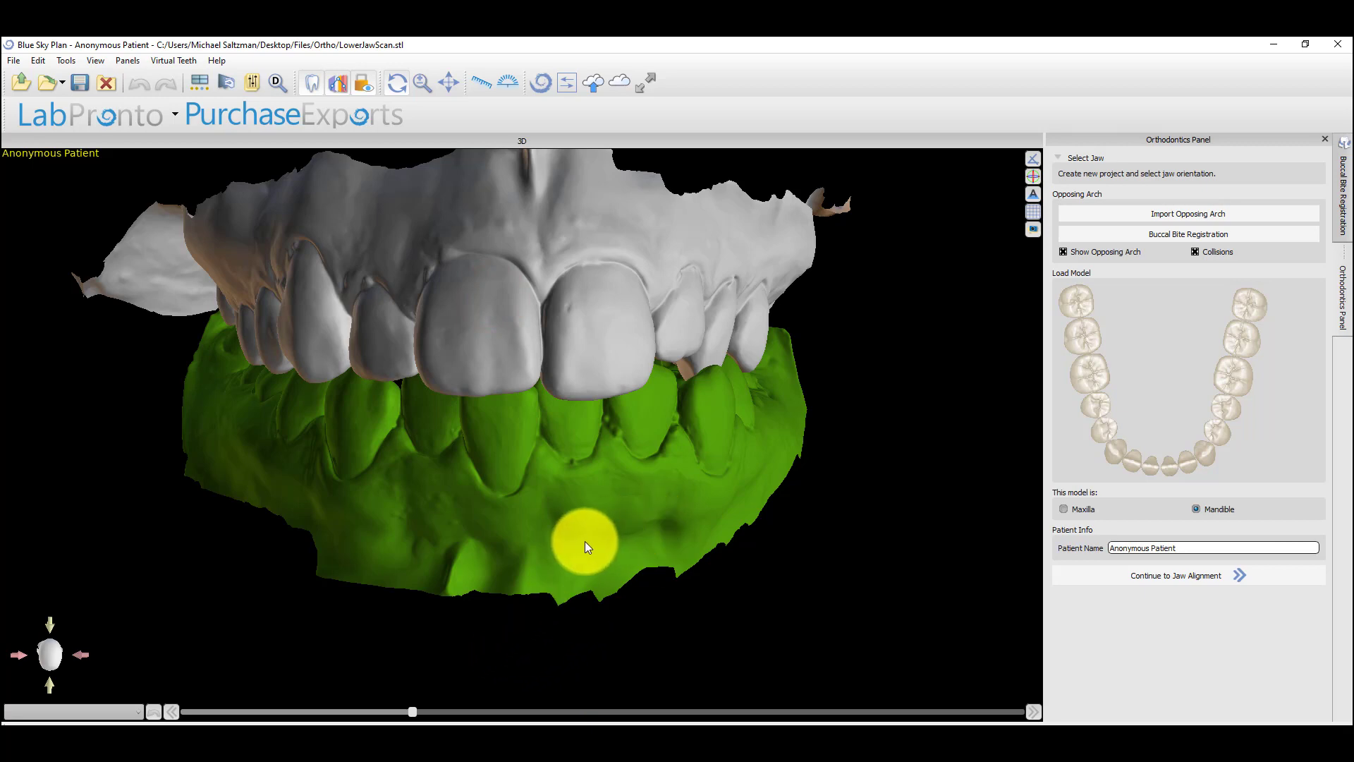
drag(581, 627, 552, 634)
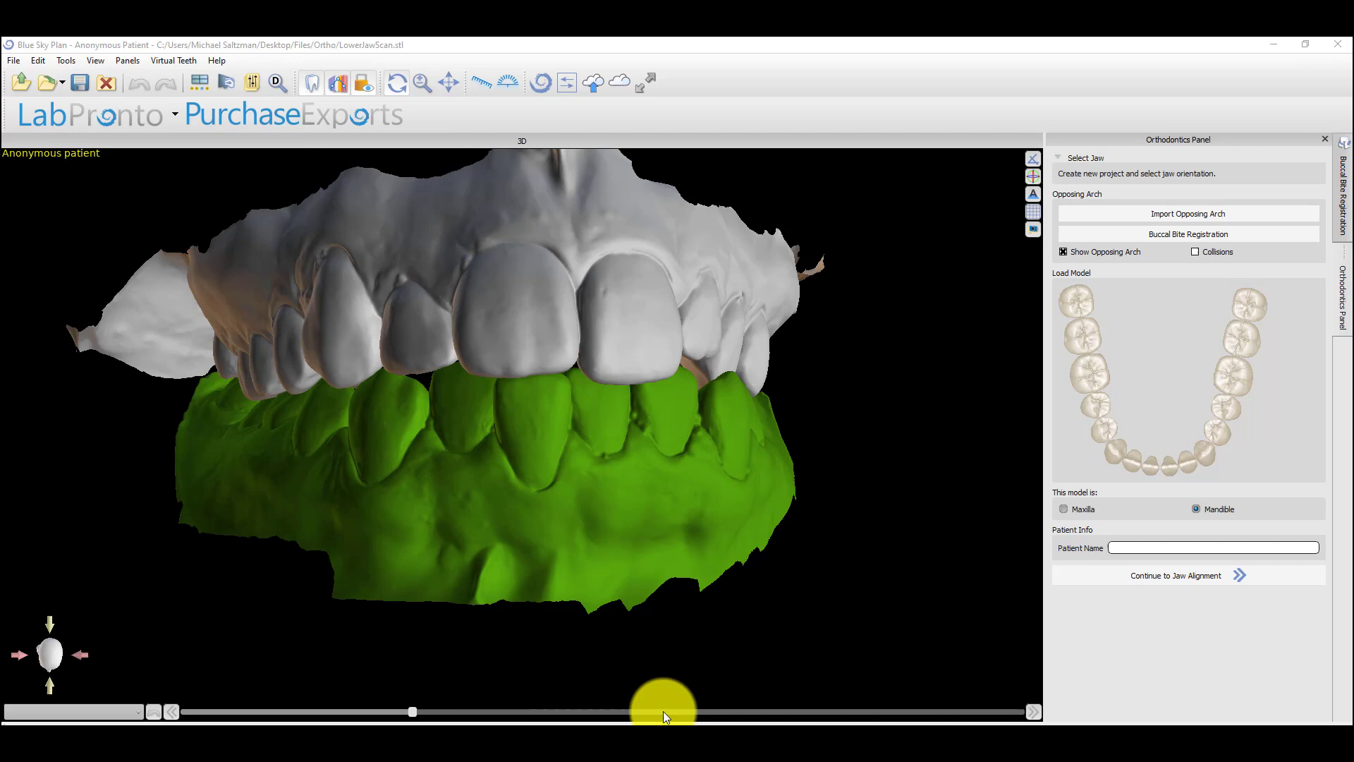
Step: Enter the patient's name, proceed to Mark Teeth, and rotate the upper arch to an occlusal view
click(1136, 550)
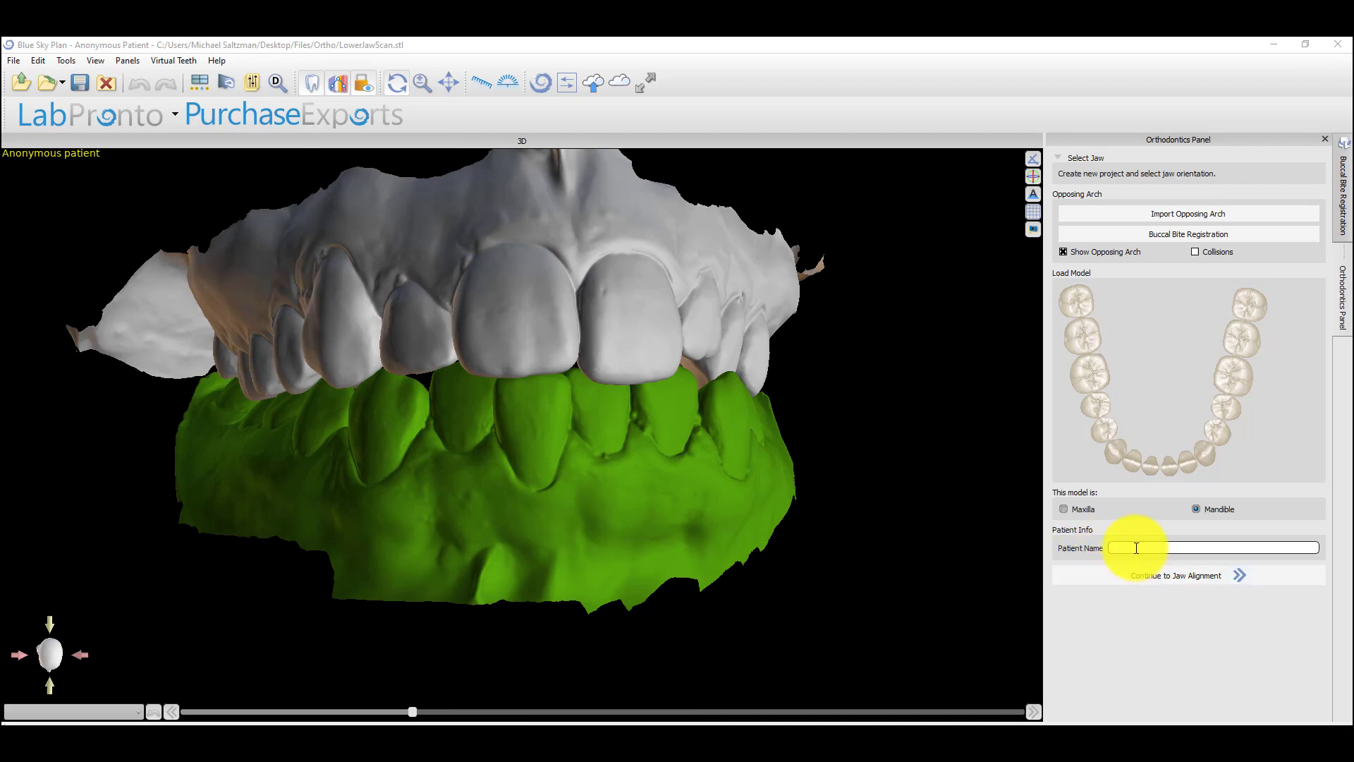
click(1136, 548)
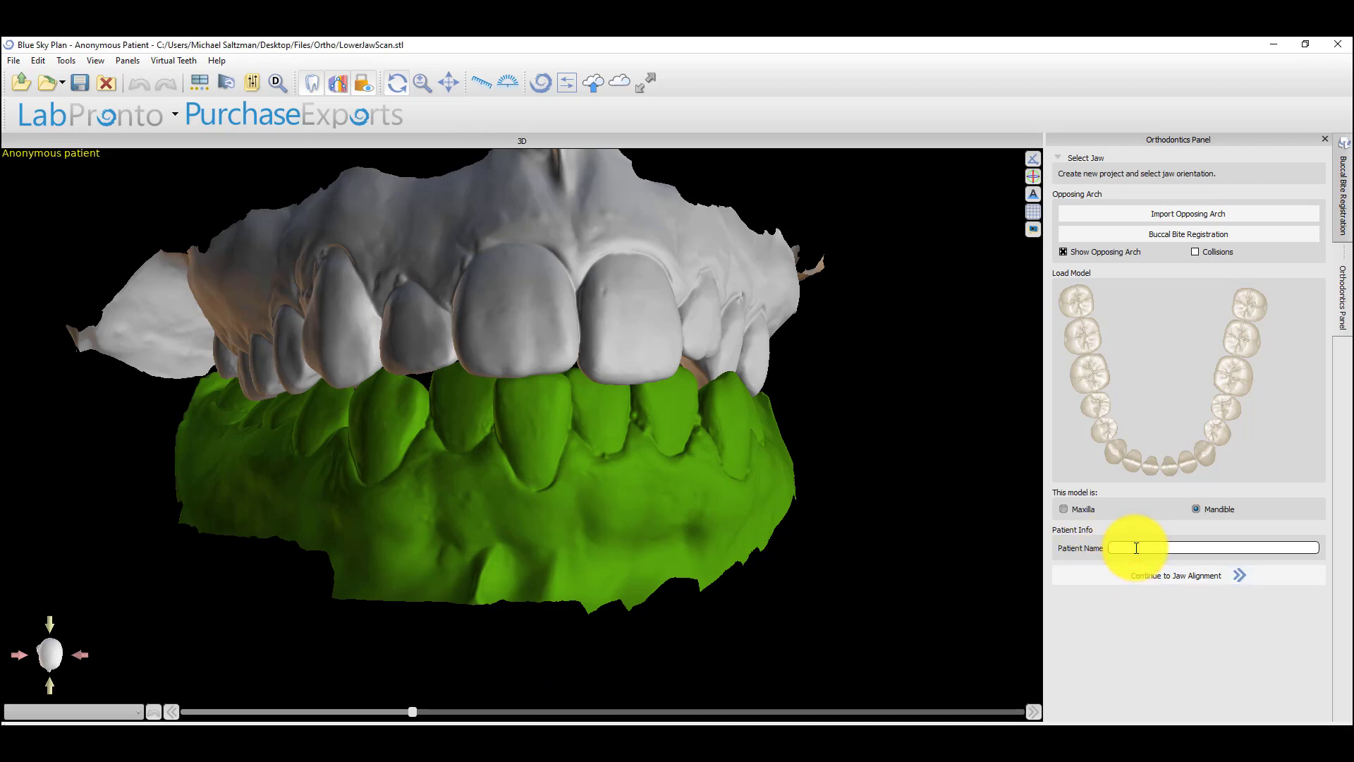
text(Sky, Blue)
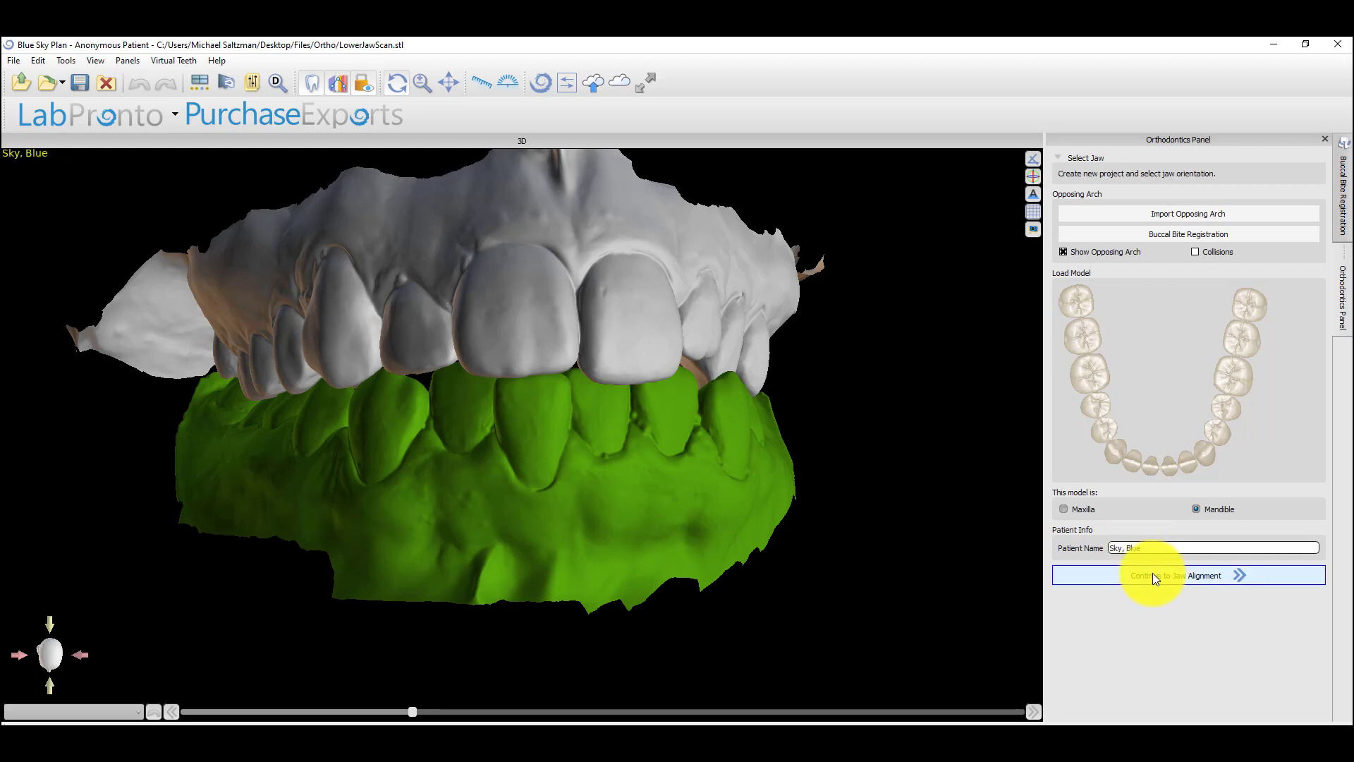
click(1152, 575)
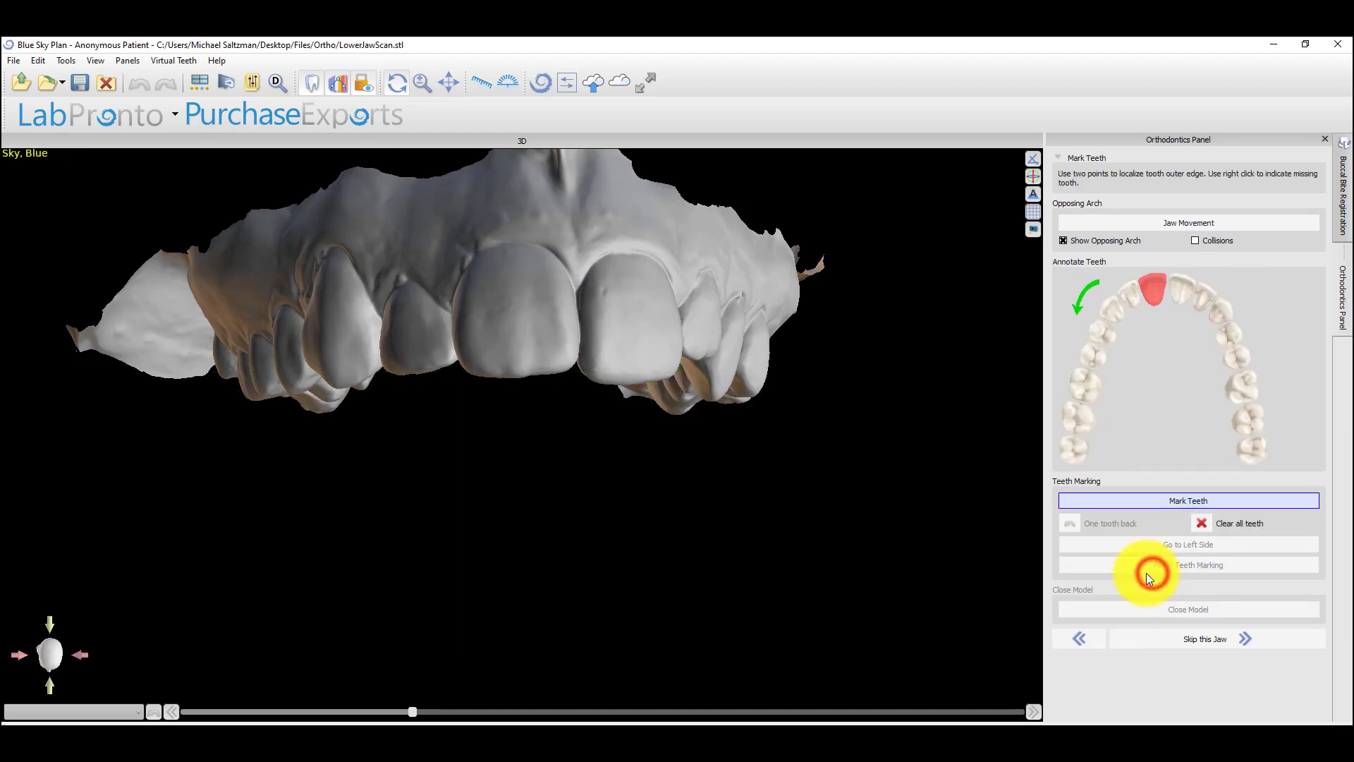
drag(477, 559, 517, 415)
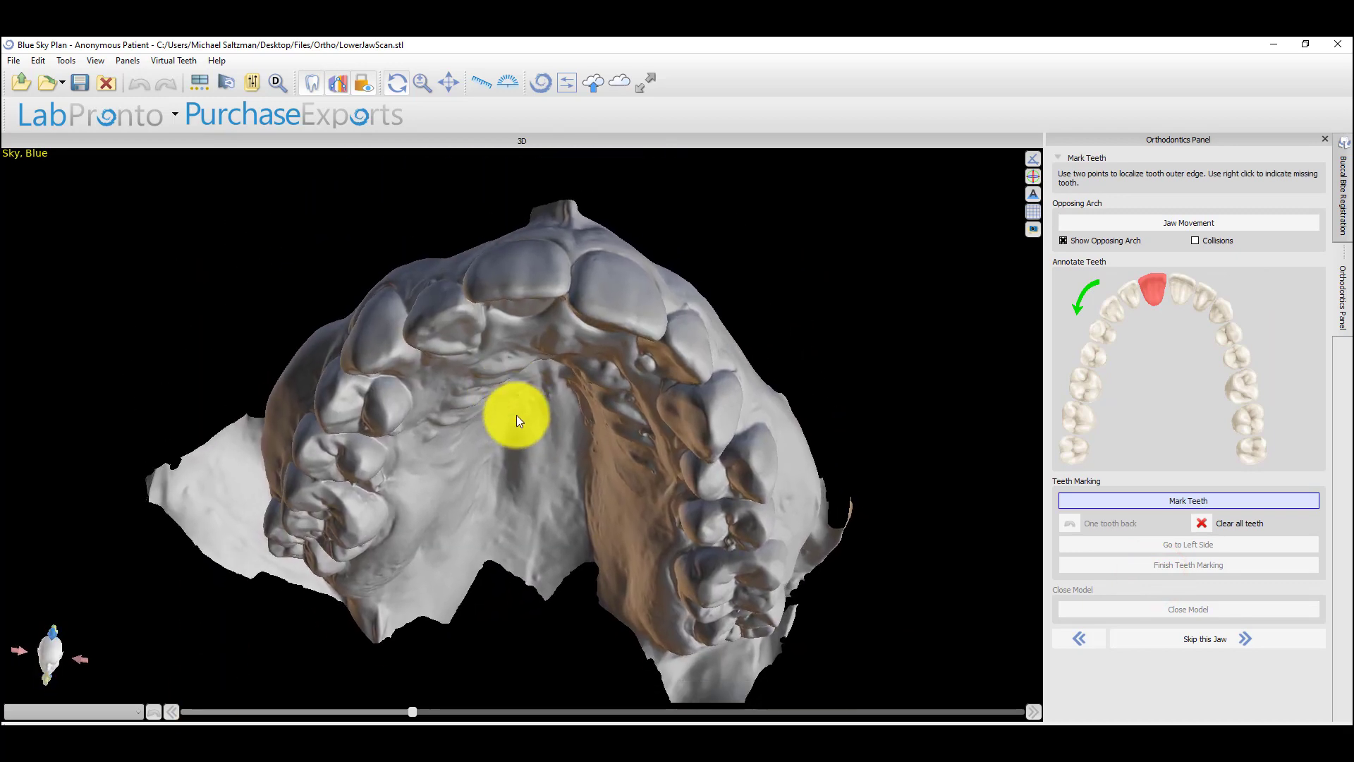
drag(738, 427, 675, 281)
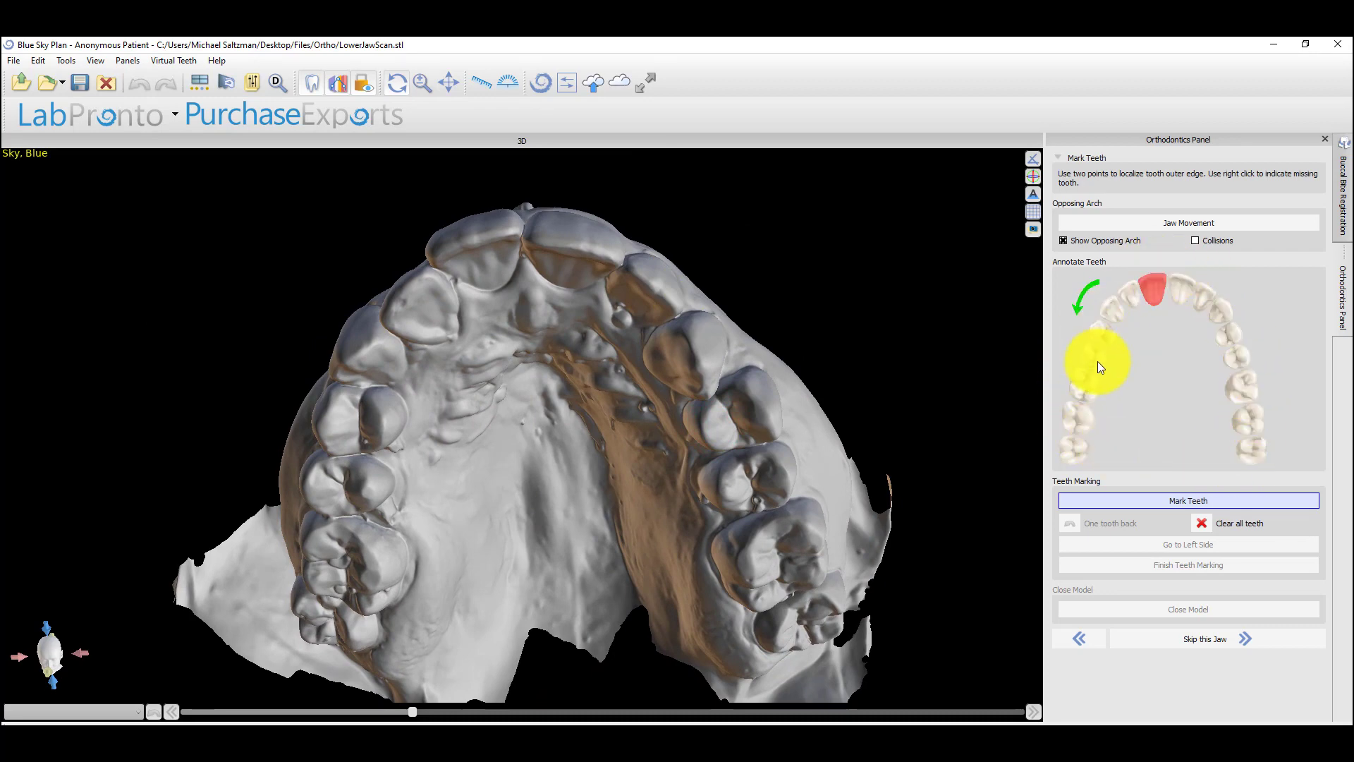
drag(529, 414, 551, 416)
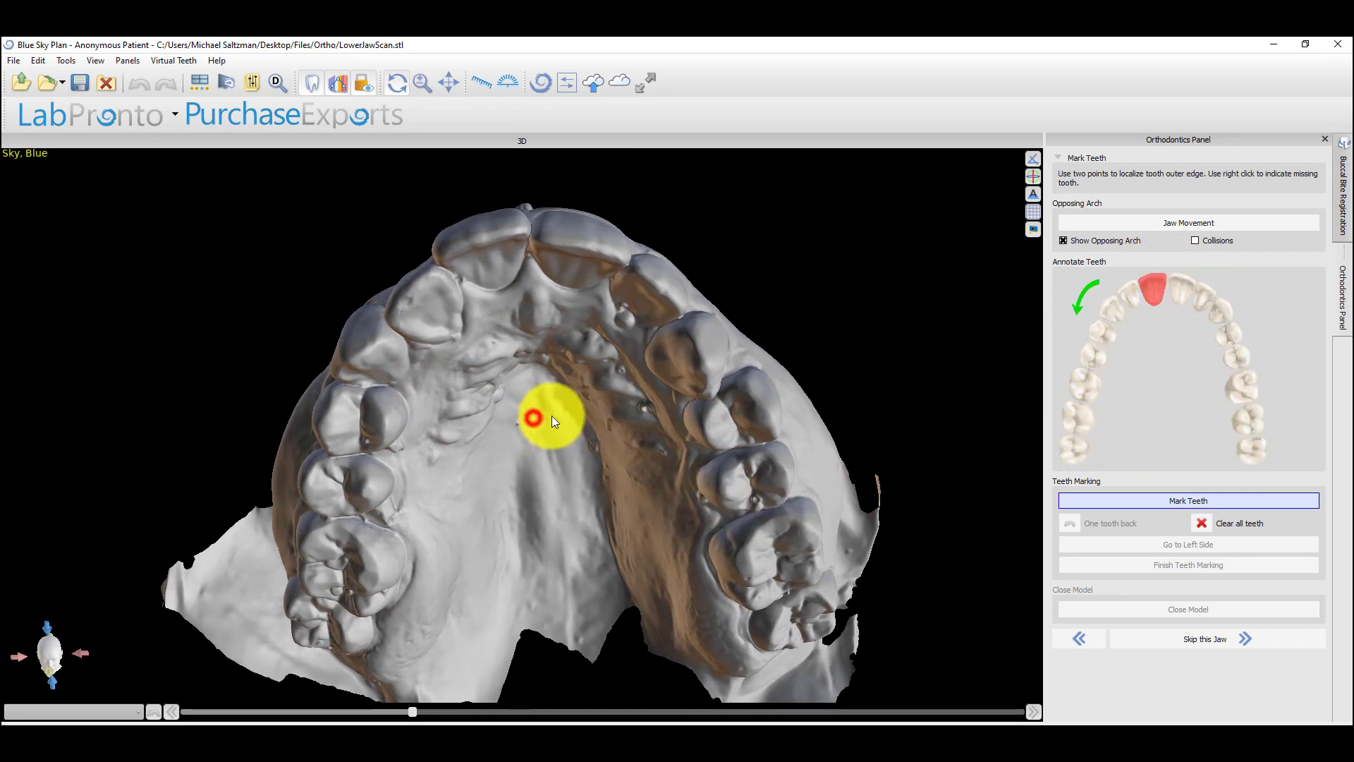
Step: Place two edge points on each of the front upper teeth on the first side
click(526, 229)
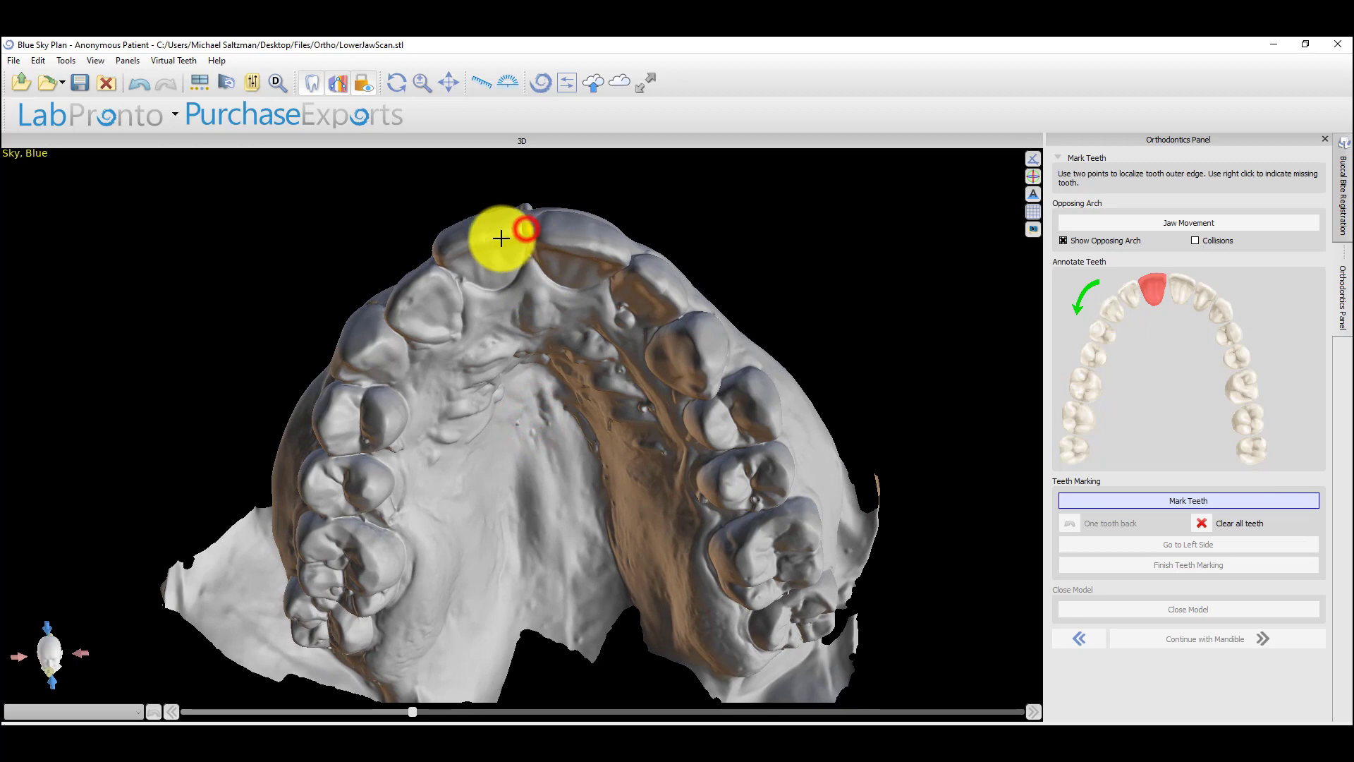
click(432, 268)
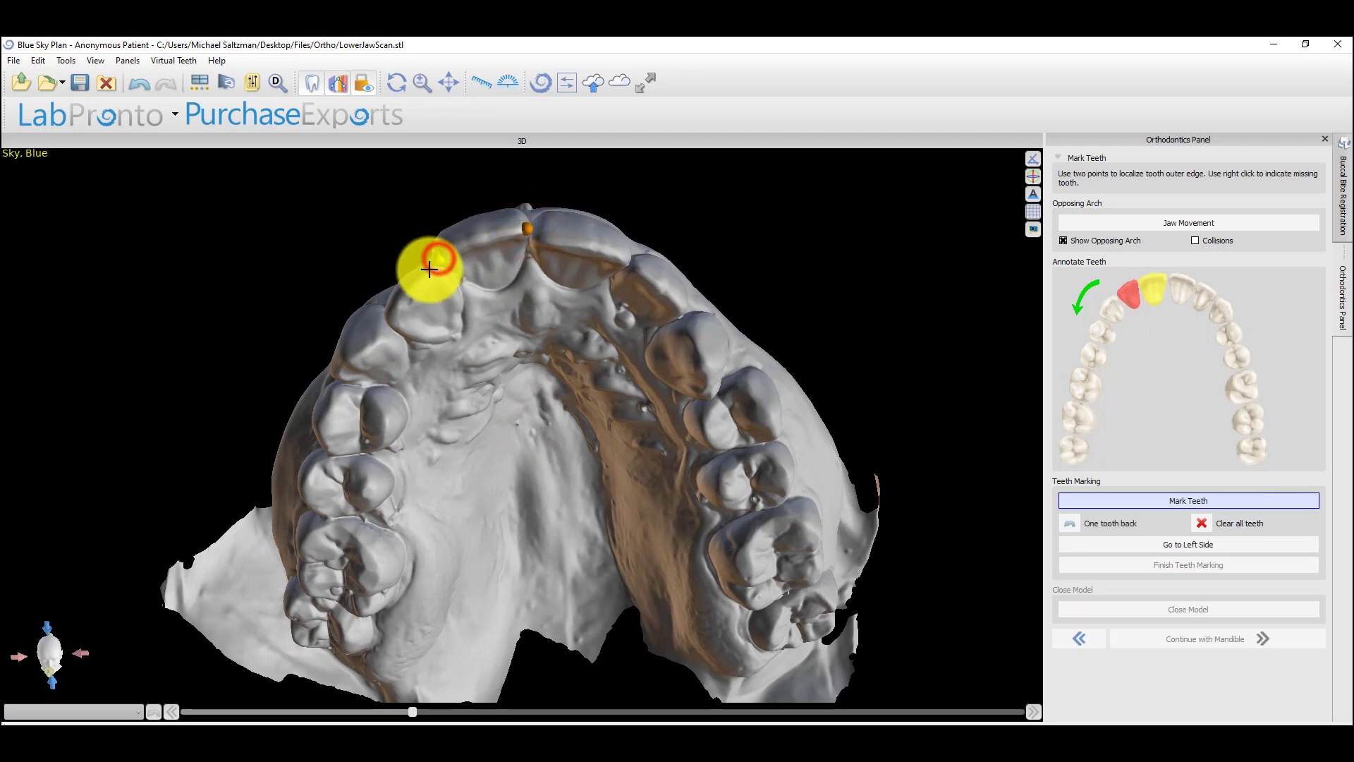
click(393, 316)
drag(356, 419, 442, 276)
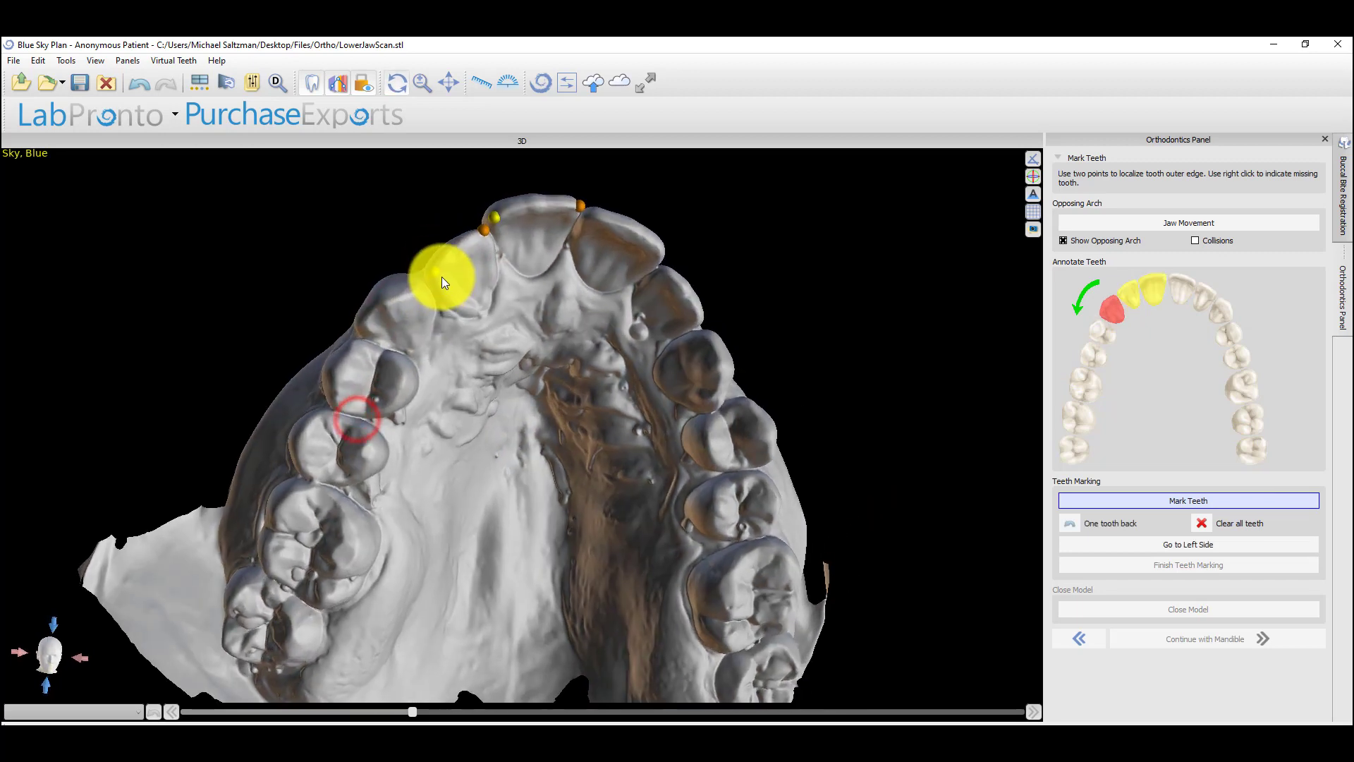
click(418, 291)
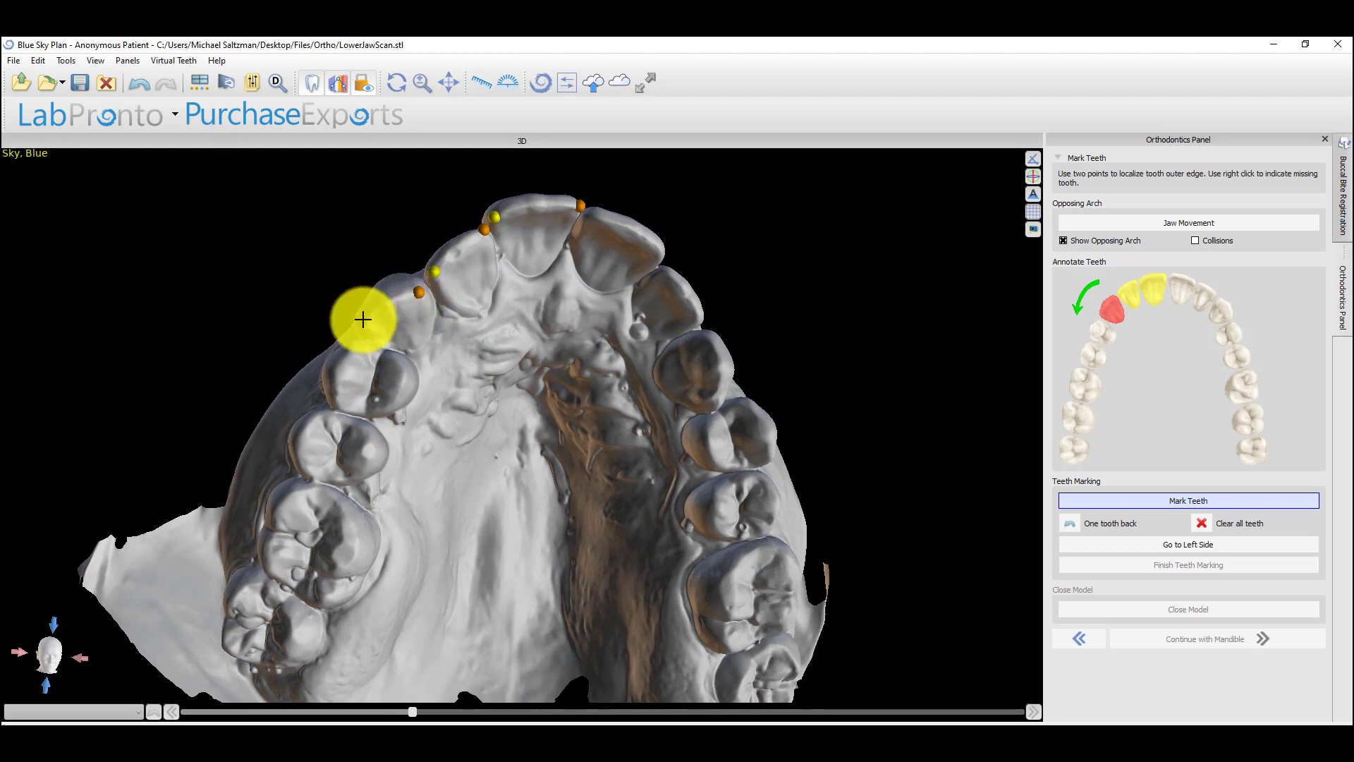
click(363, 319)
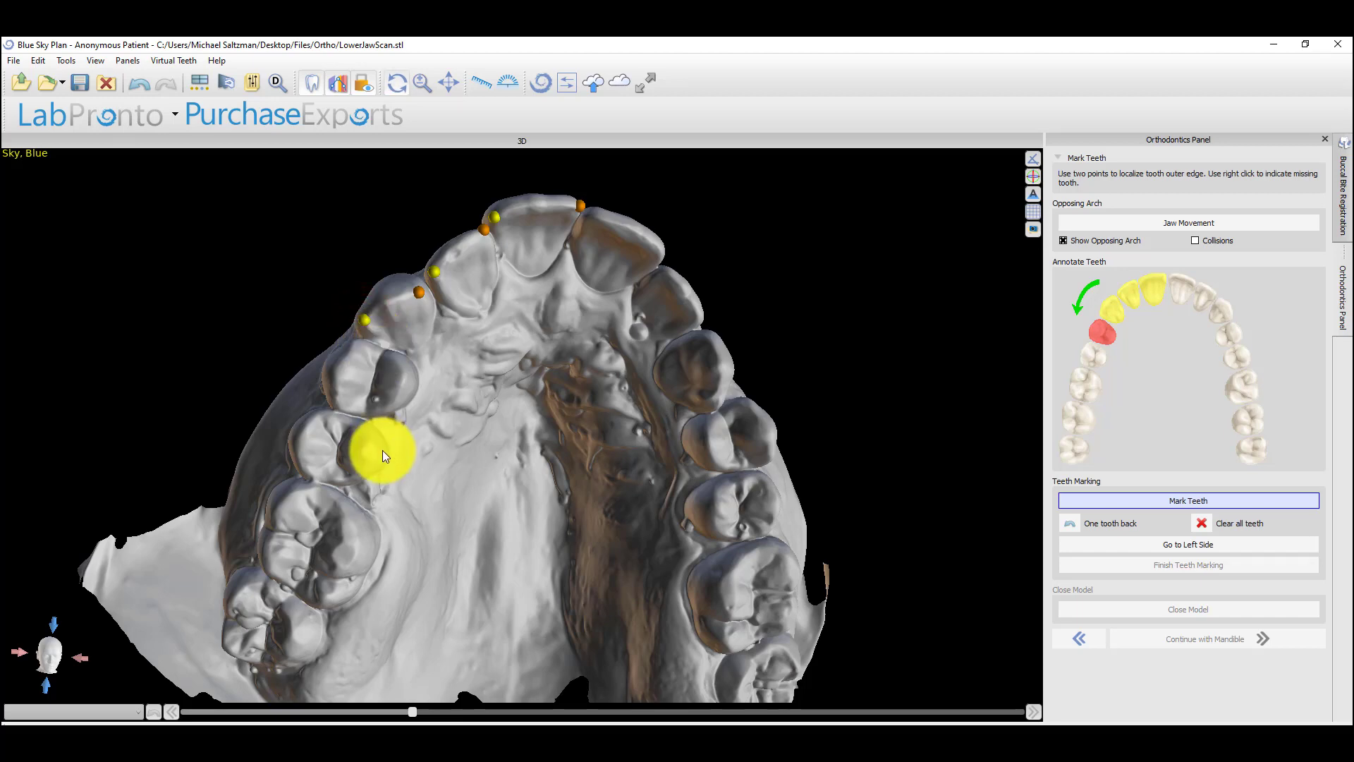
Step: Mark edge points down the first side's premolars and molars, flagging the rearmost molar missing
click(356, 343)
click(337, 401)
click(321, 419)
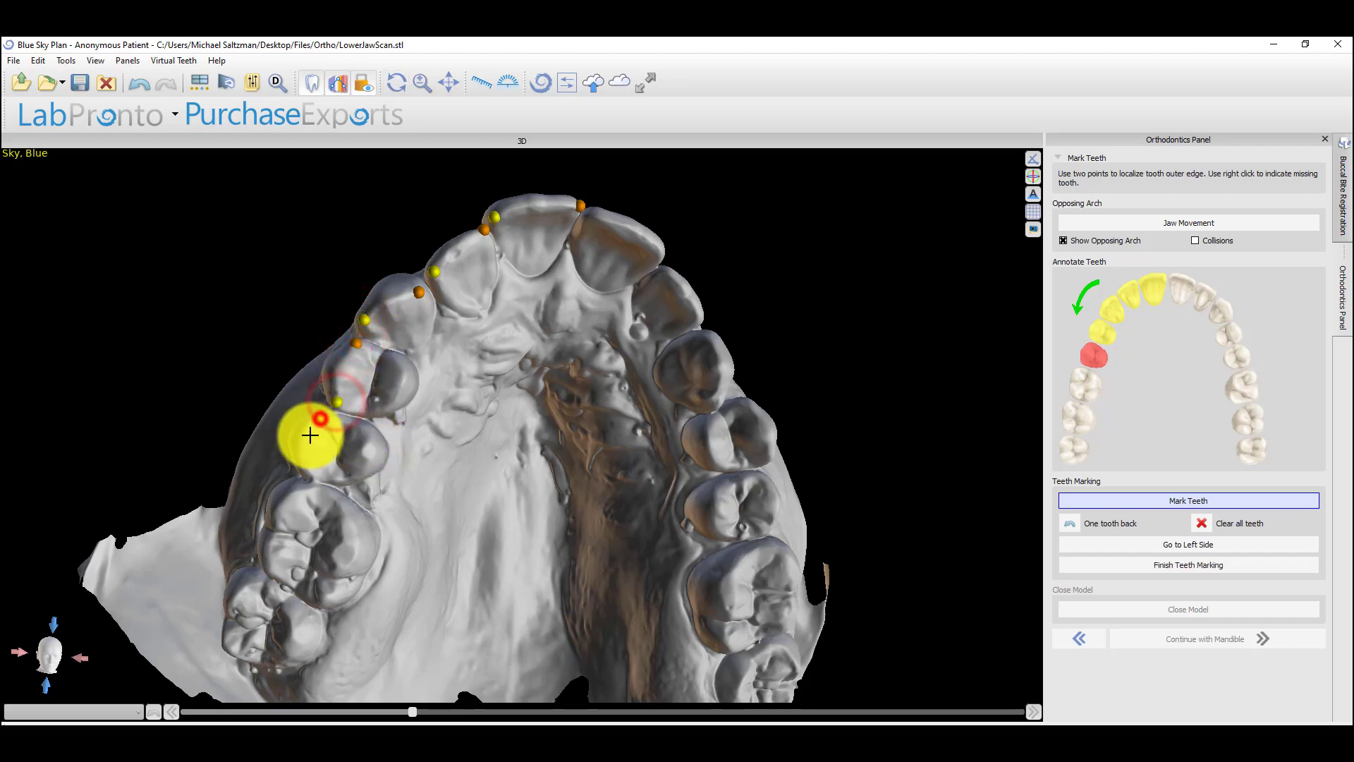
click(303, 470)
click(289, 495)
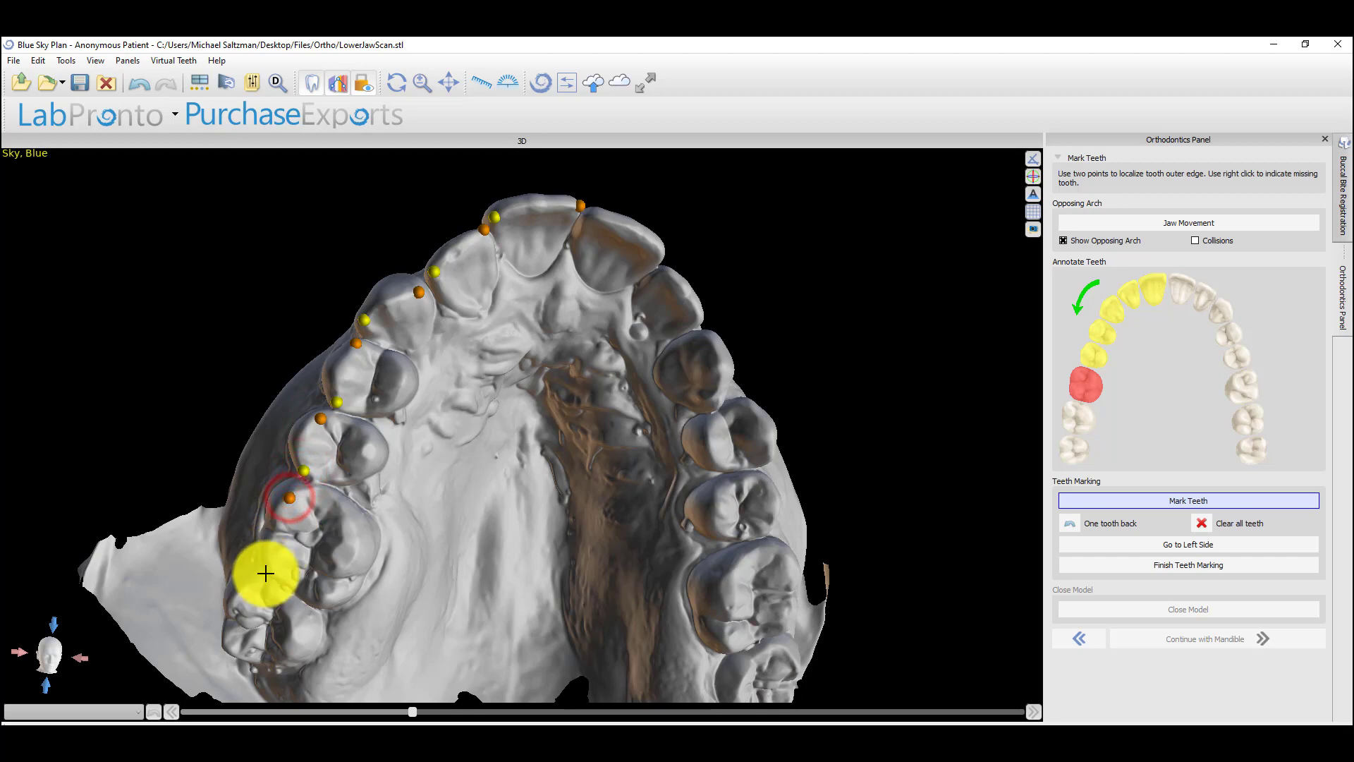
click(266, 572)
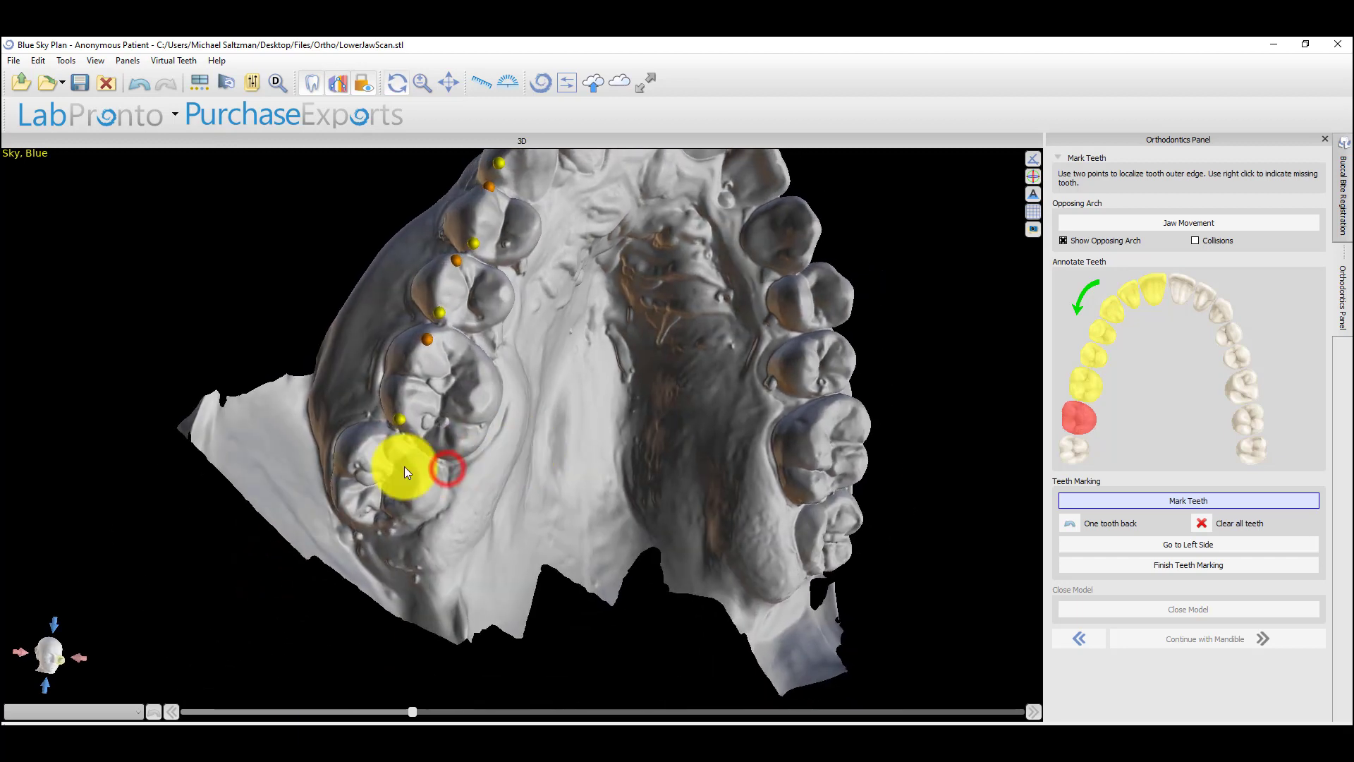
click(357, 442)
click(340, 502)
right_click(378, 549)
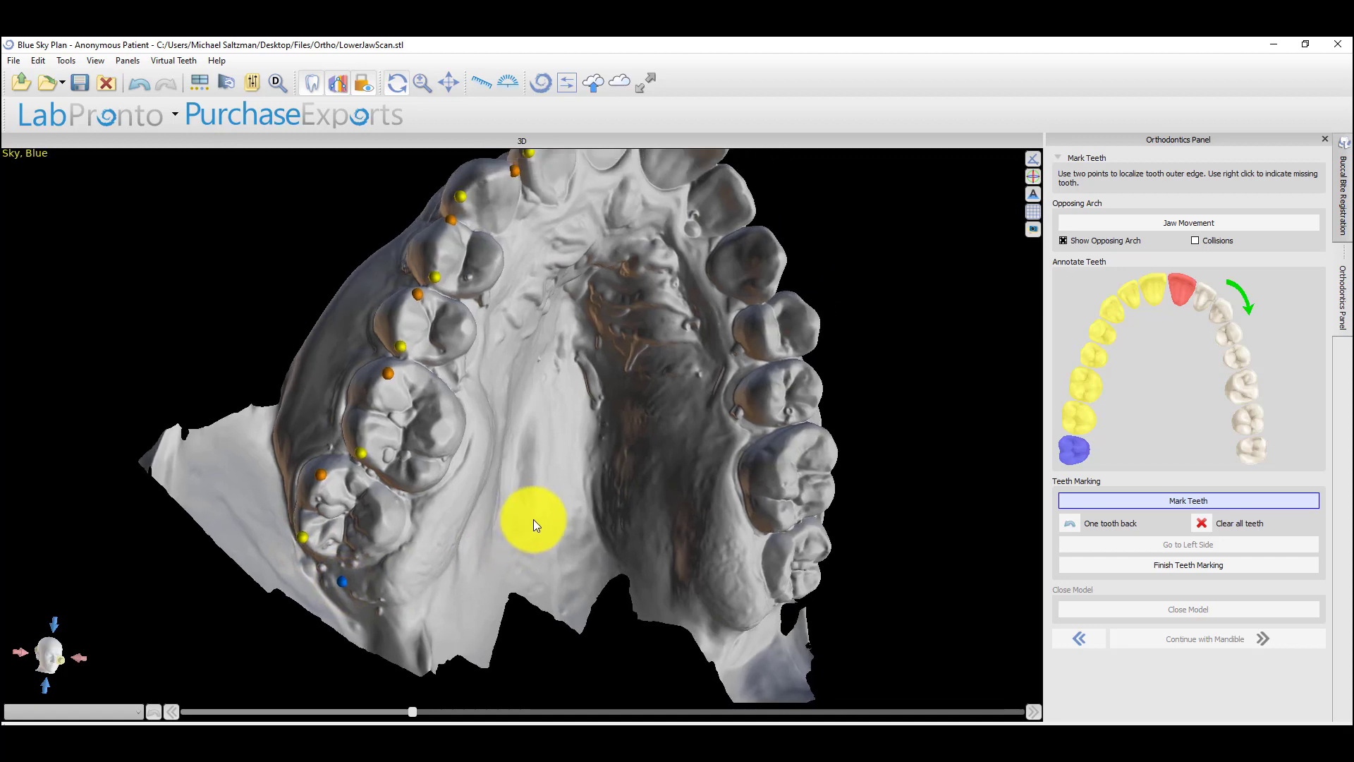
Step: Turn to the other side and mark its front teeth, undoing two markings and re-placing them
drag(564, 441, 497, 498)
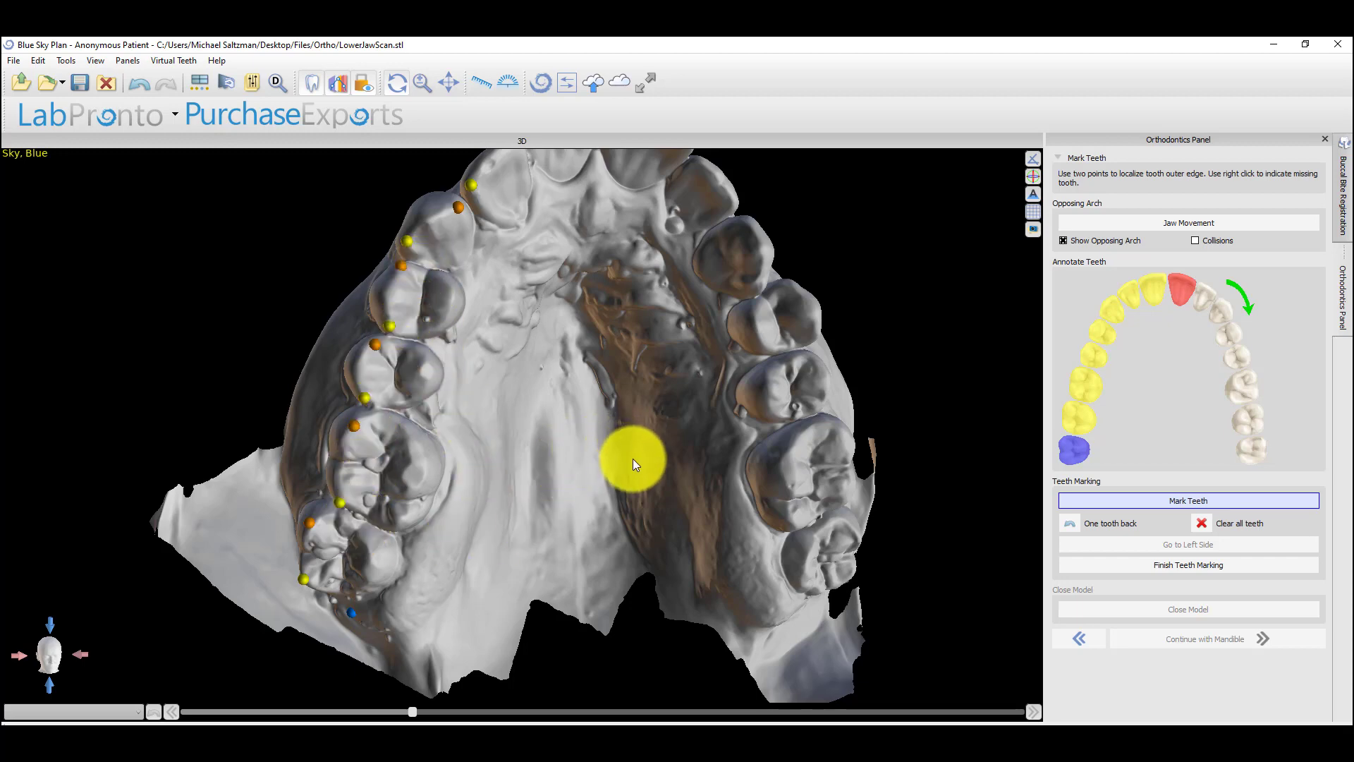
mouse_move(634, 459)
mouse_down()
mouse_move(499, 475)
mouse_move(691, 481)
mouse_move(559, 480)
mouse_move(640, 481)
mouse_up()
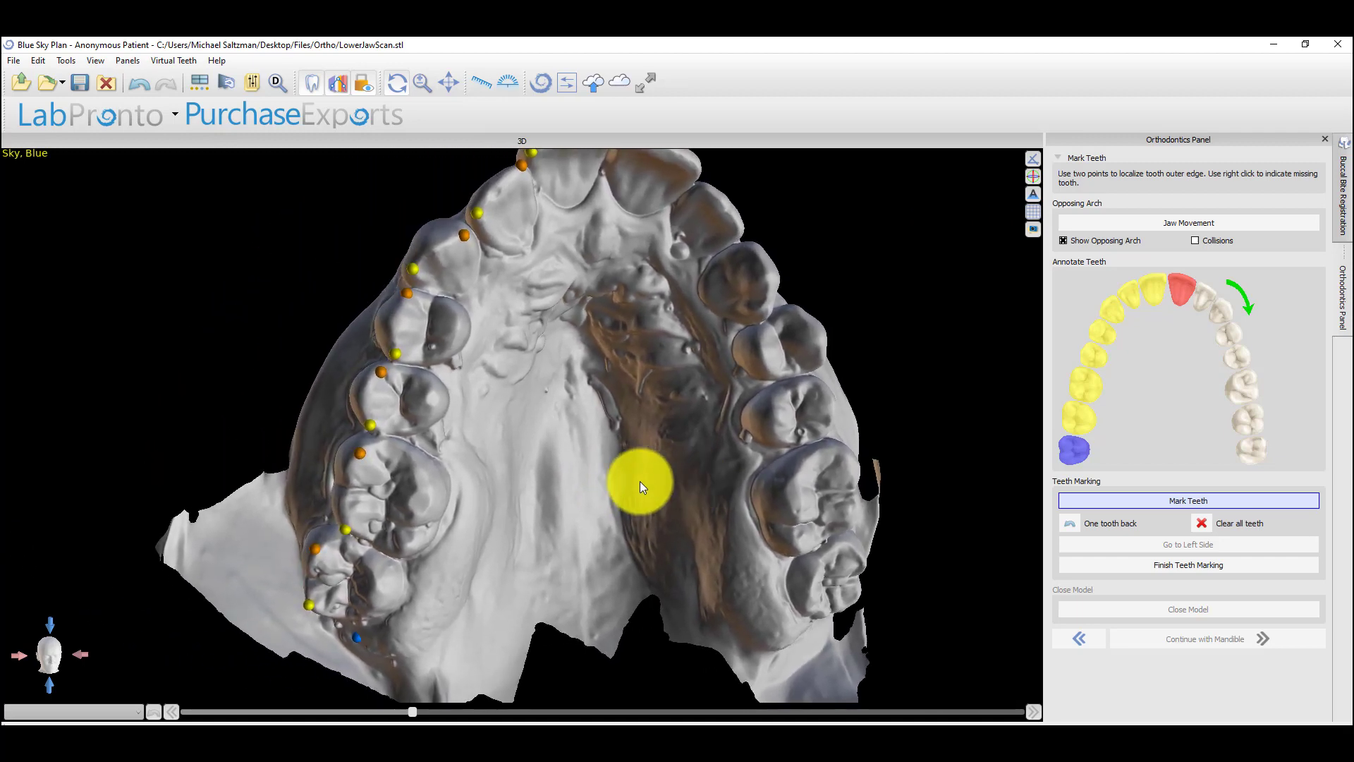
scroll(561, 451, down, 4)
scroll(557, 423, up, 6)
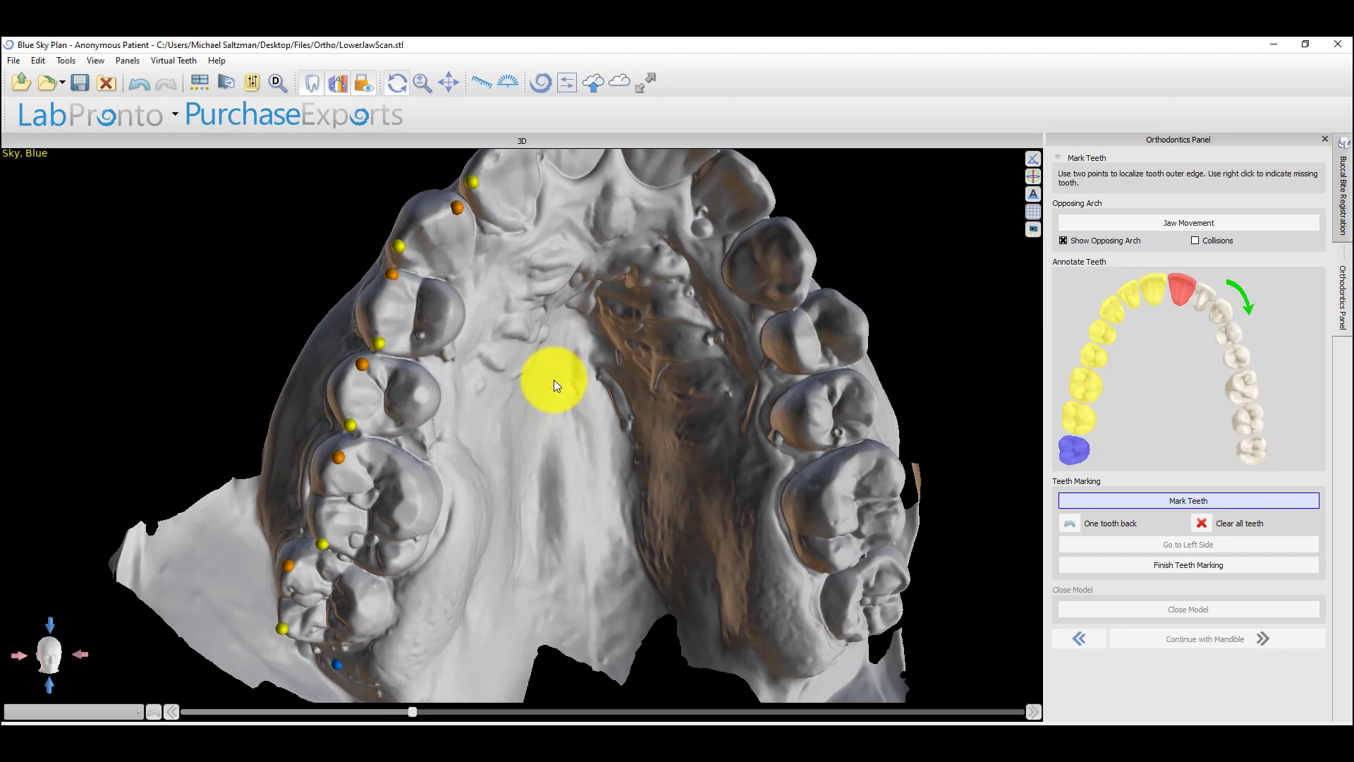
scroll(557, 395, down, 3)
mouse_move(565, 429)
mouse_down()
mouse_move(623, 331)
mouse_move(578, 341)
mouse_move(567, 371)
mouse_up()
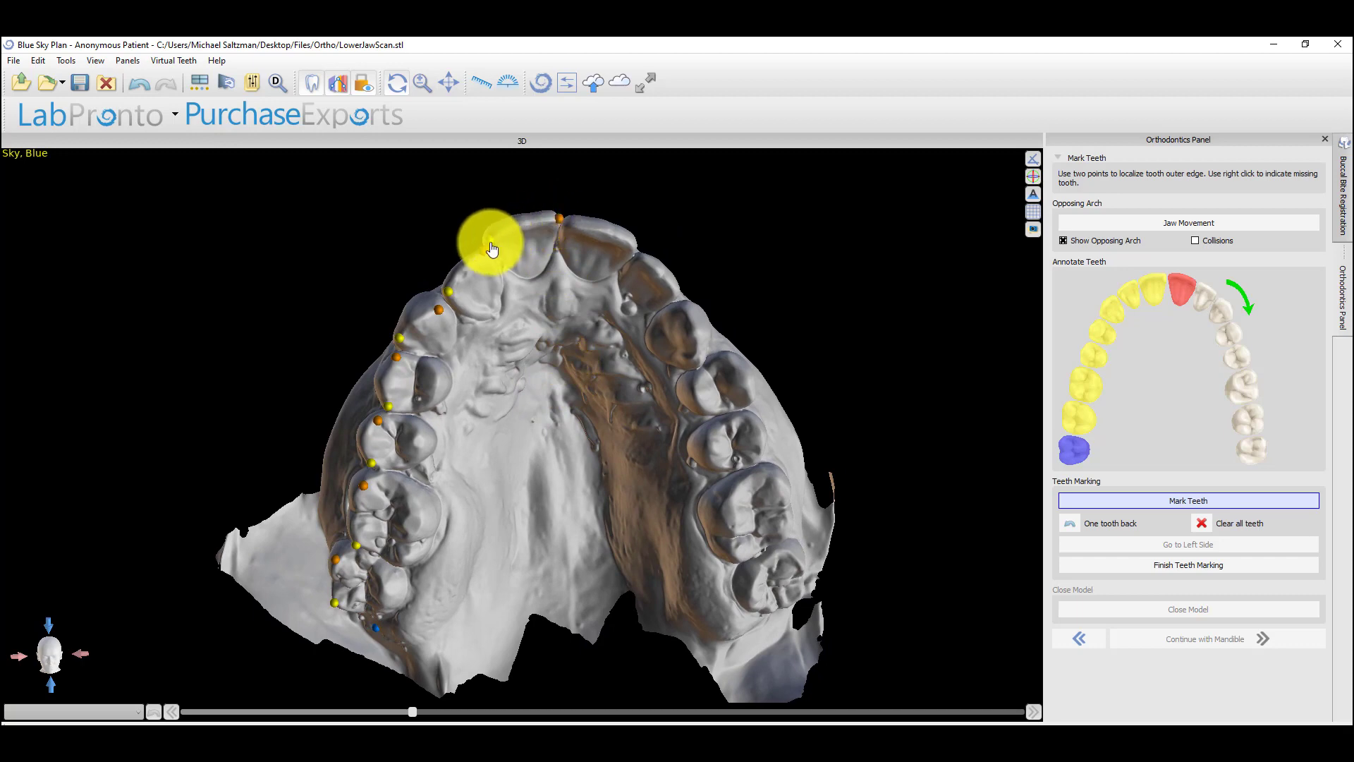
drag(458, 272, 448, 303)
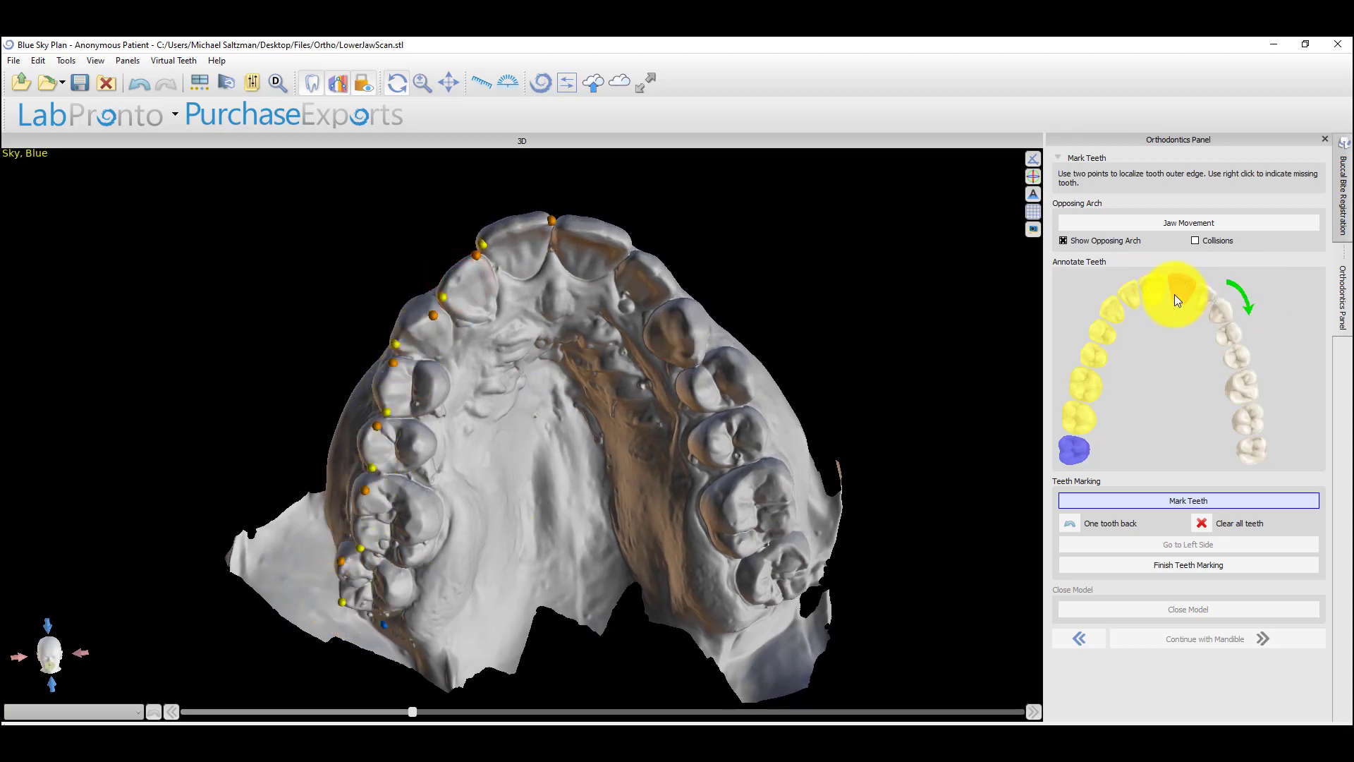
drag(760, 330, 620, 384)
click(547, 228)
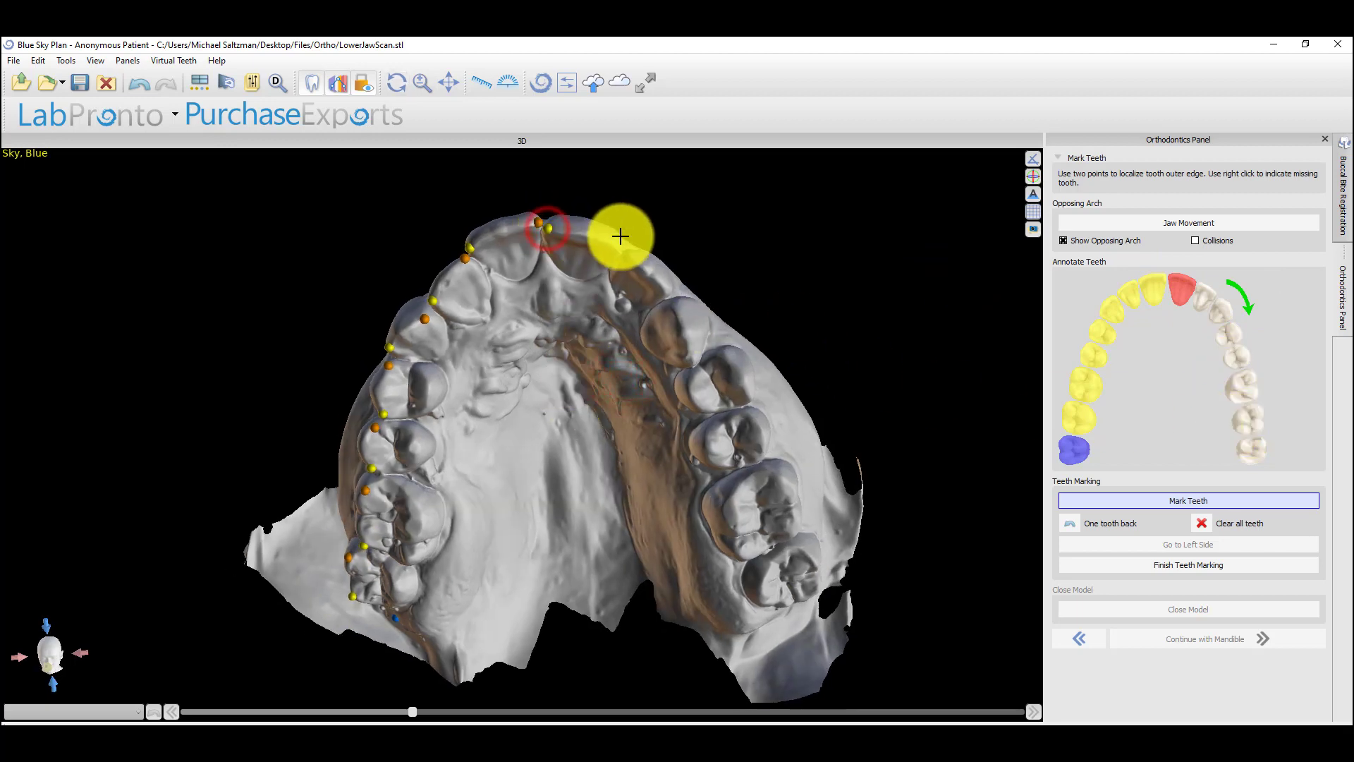
click(625, 249)
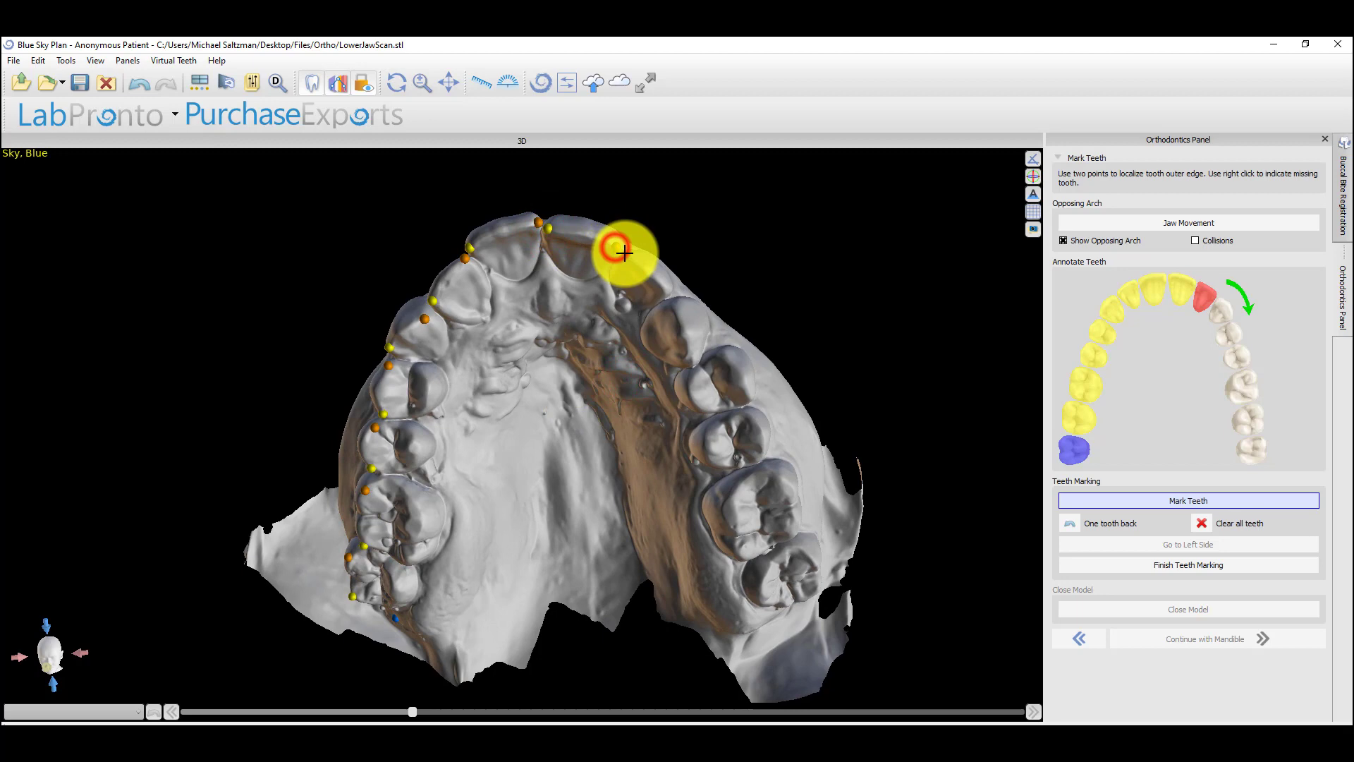
click(665, 289)
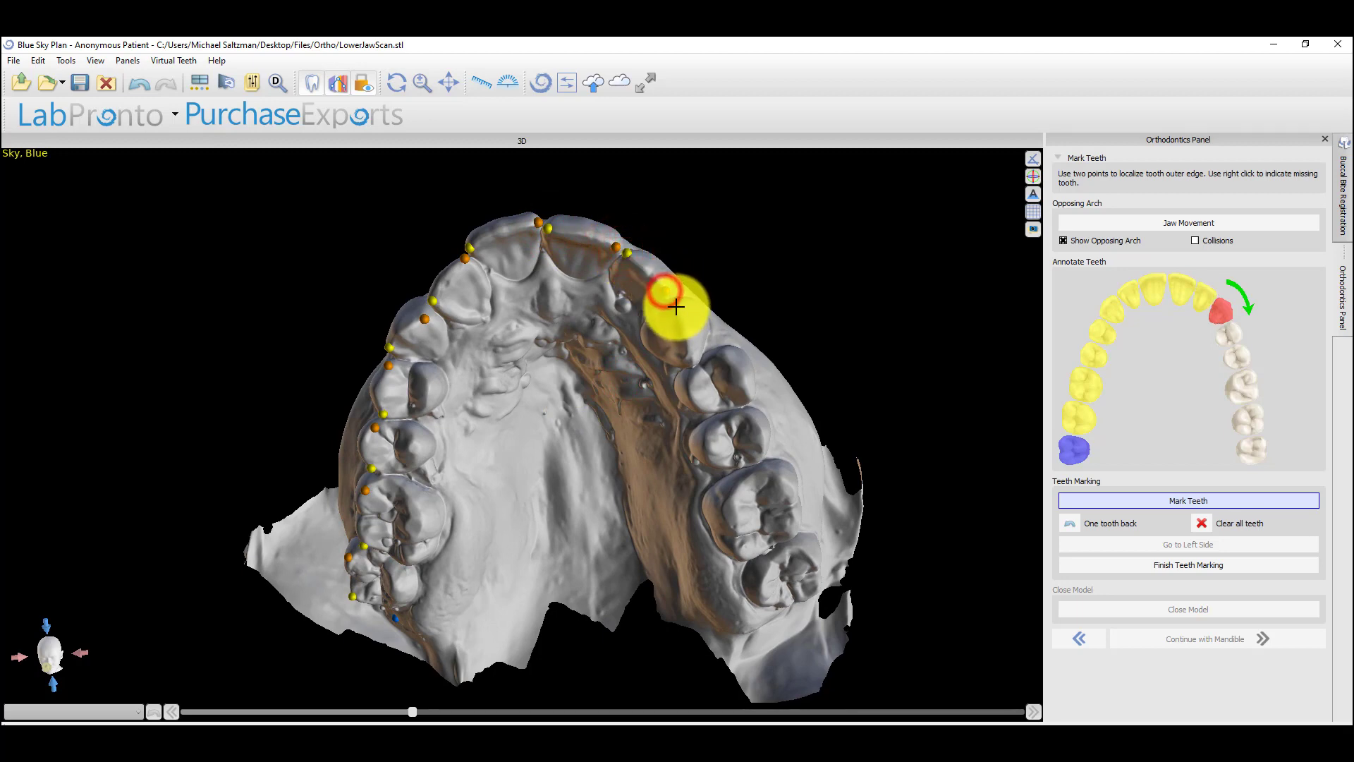
click(694, 362)
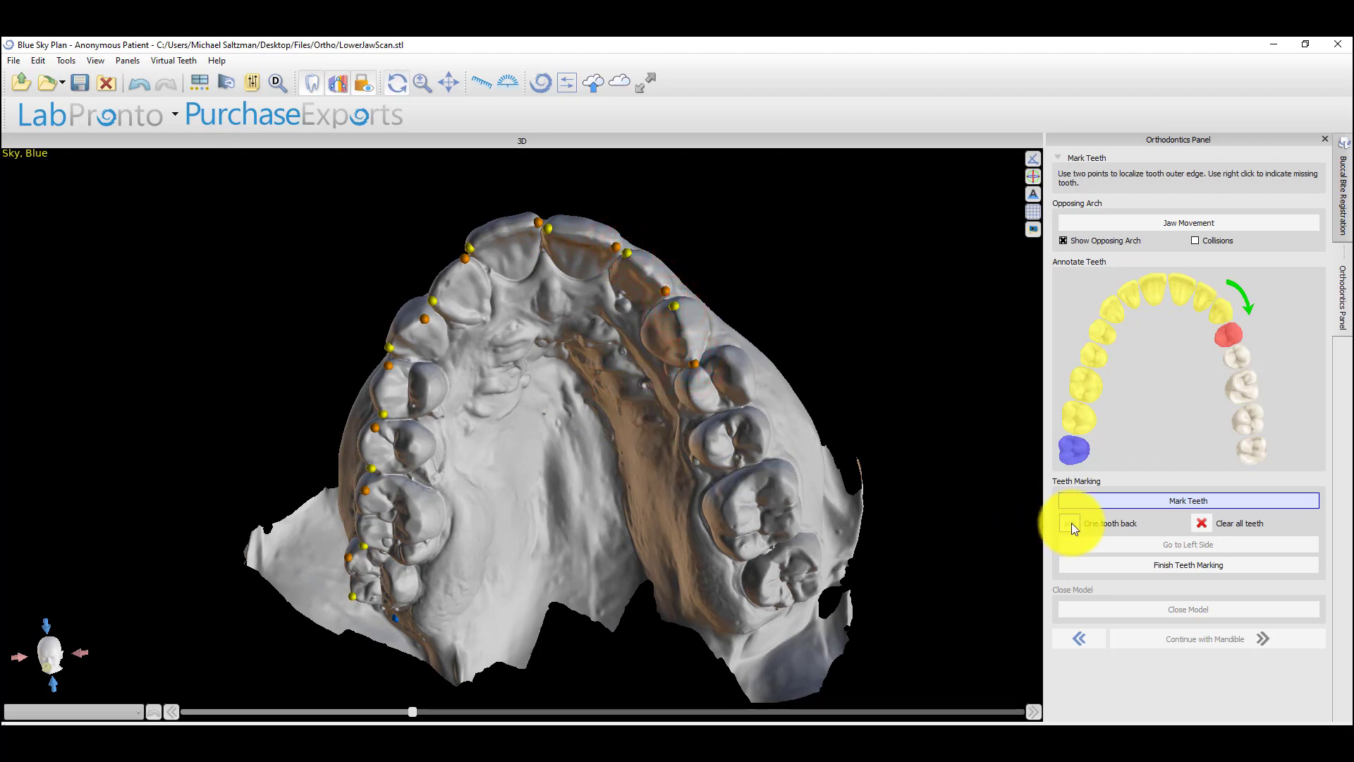
click(1071, 523)
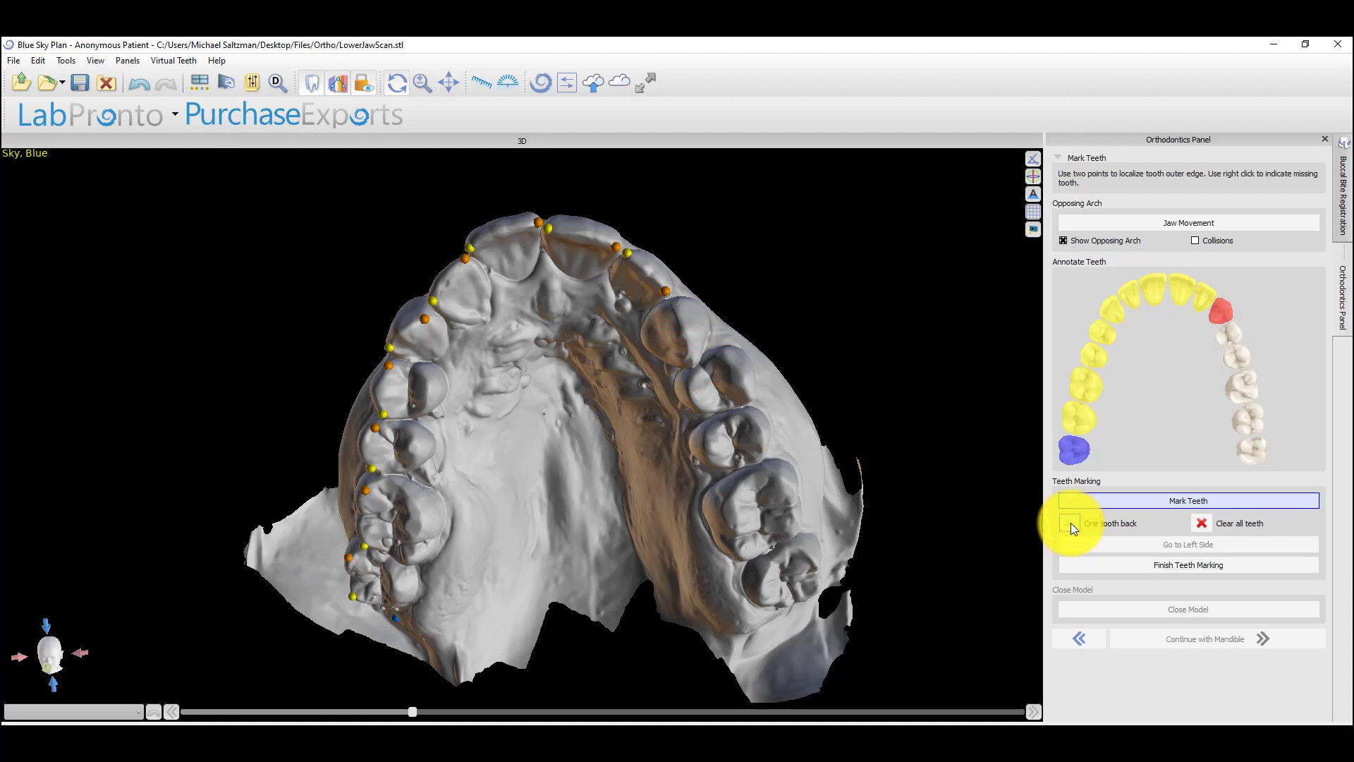
click(1071, 523)
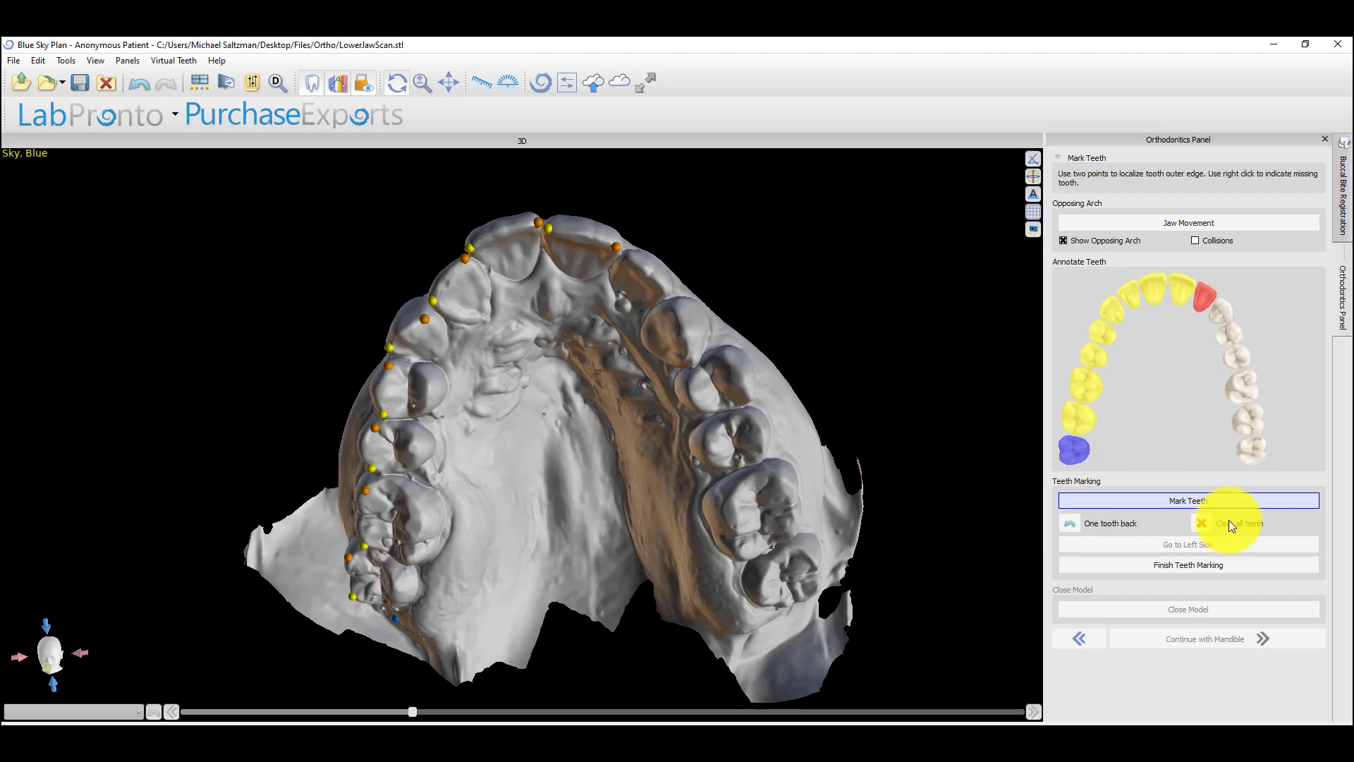
click(616, 246)
click(629, 257)
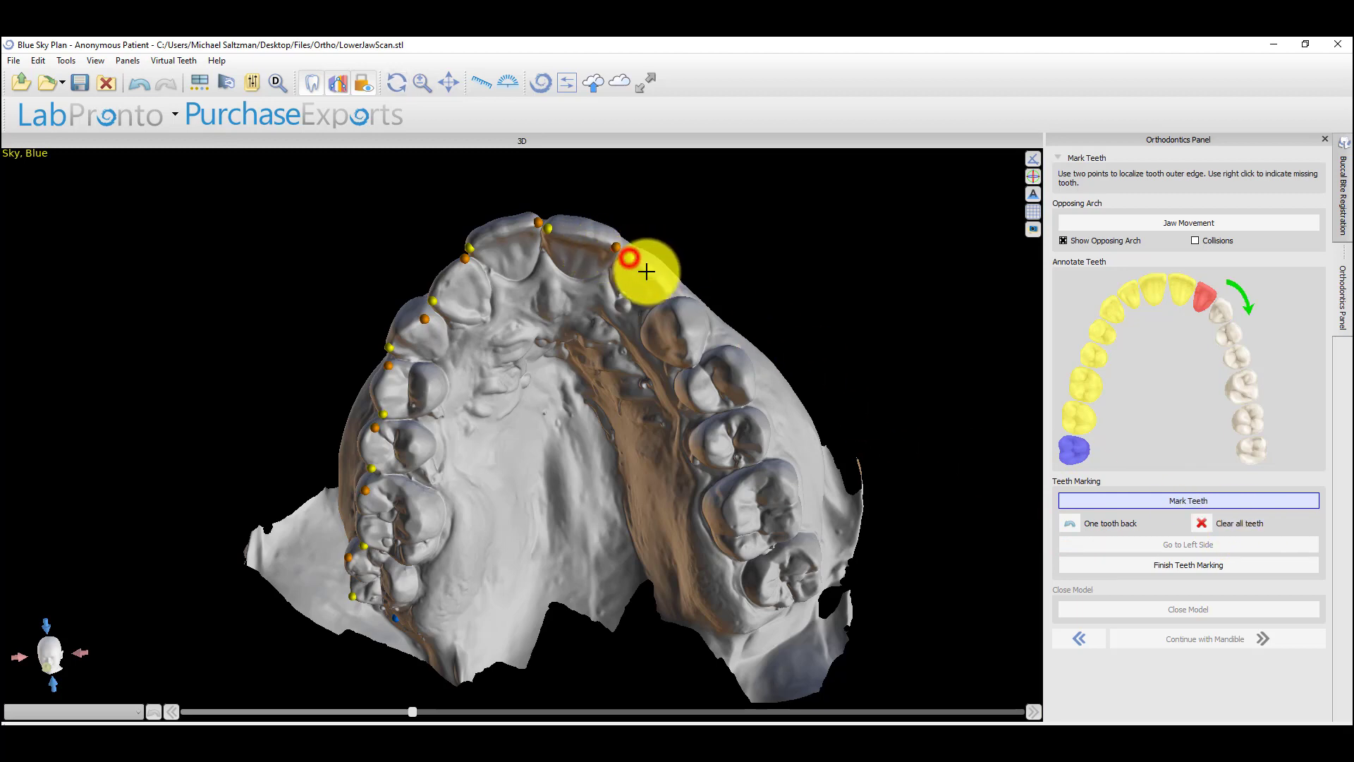
click(664, 292)
Step: Mark the remaining premolars and molars on that side and flag the last upper molar missing
click(677, 304)
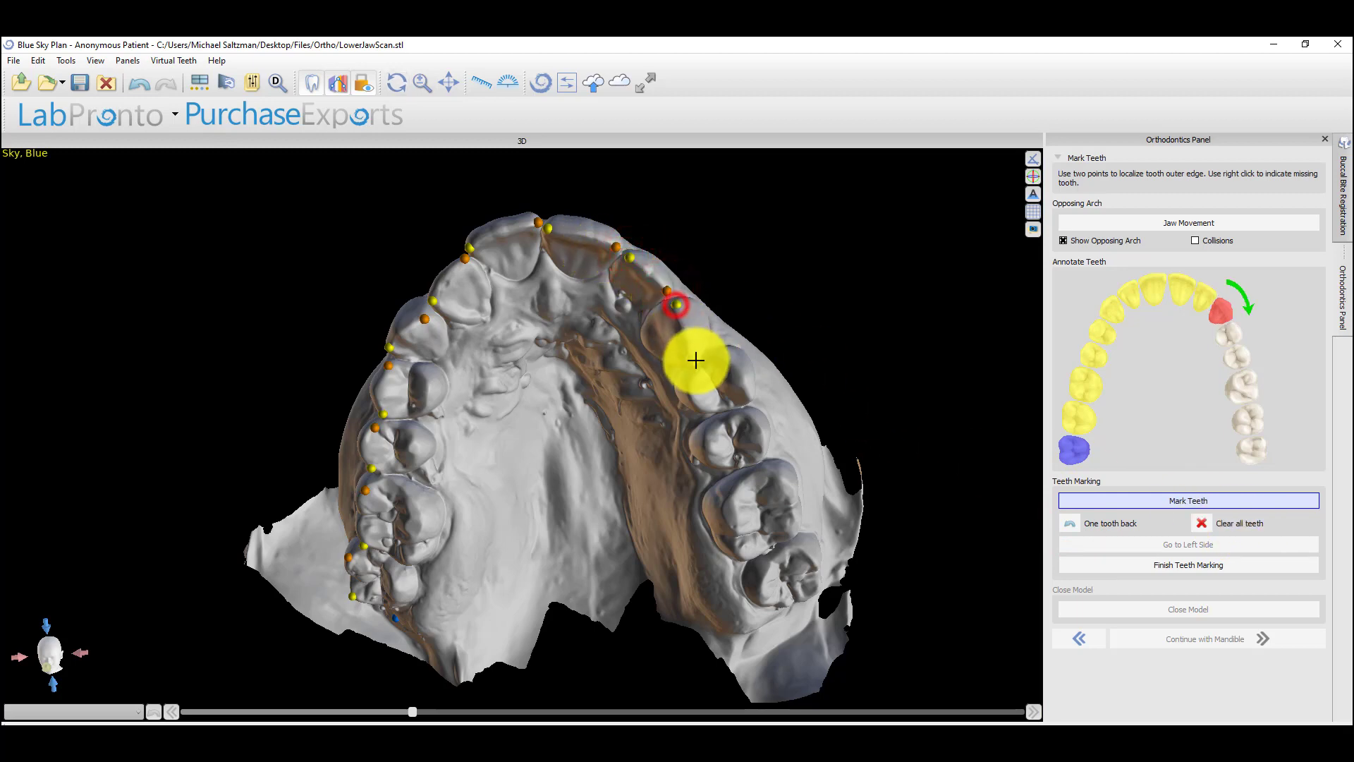
click(691, 360)
click(732, 350)
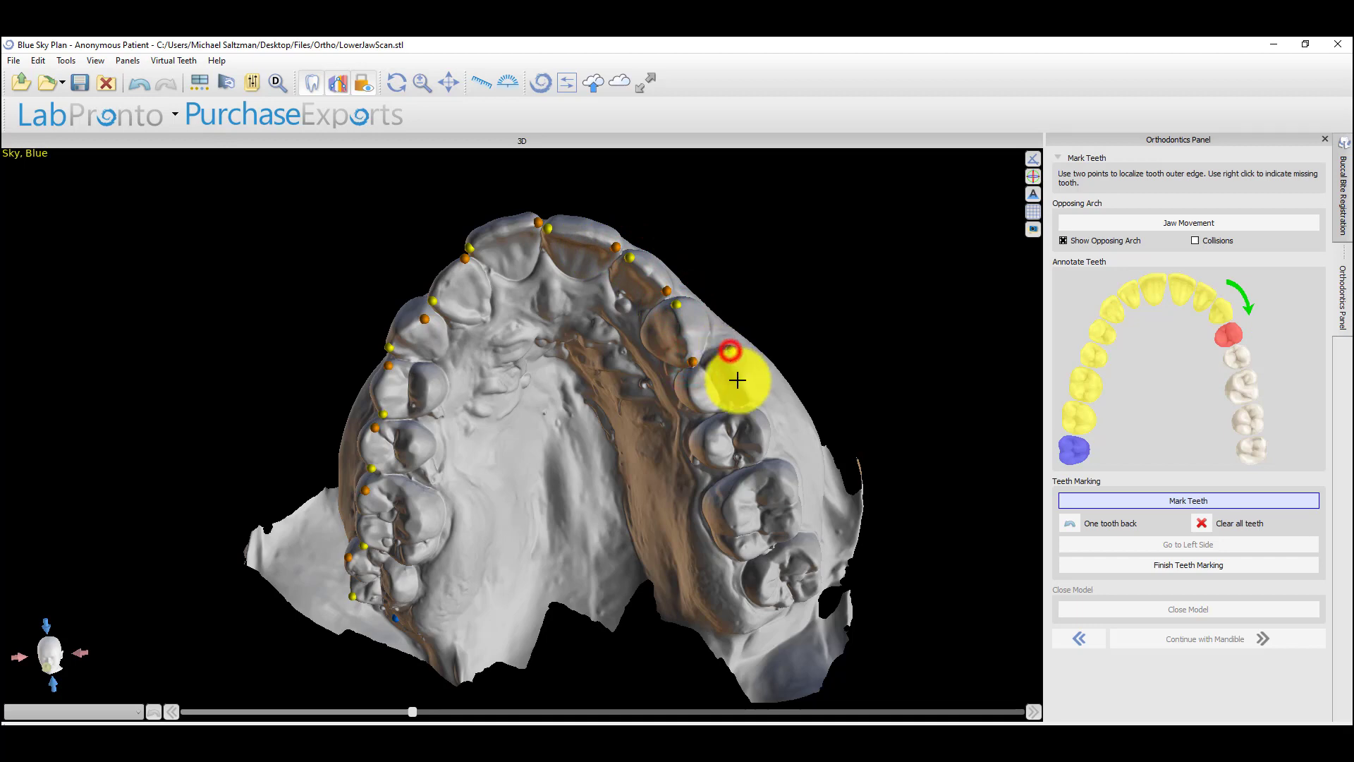
click(751, 396)
click(757, 414)
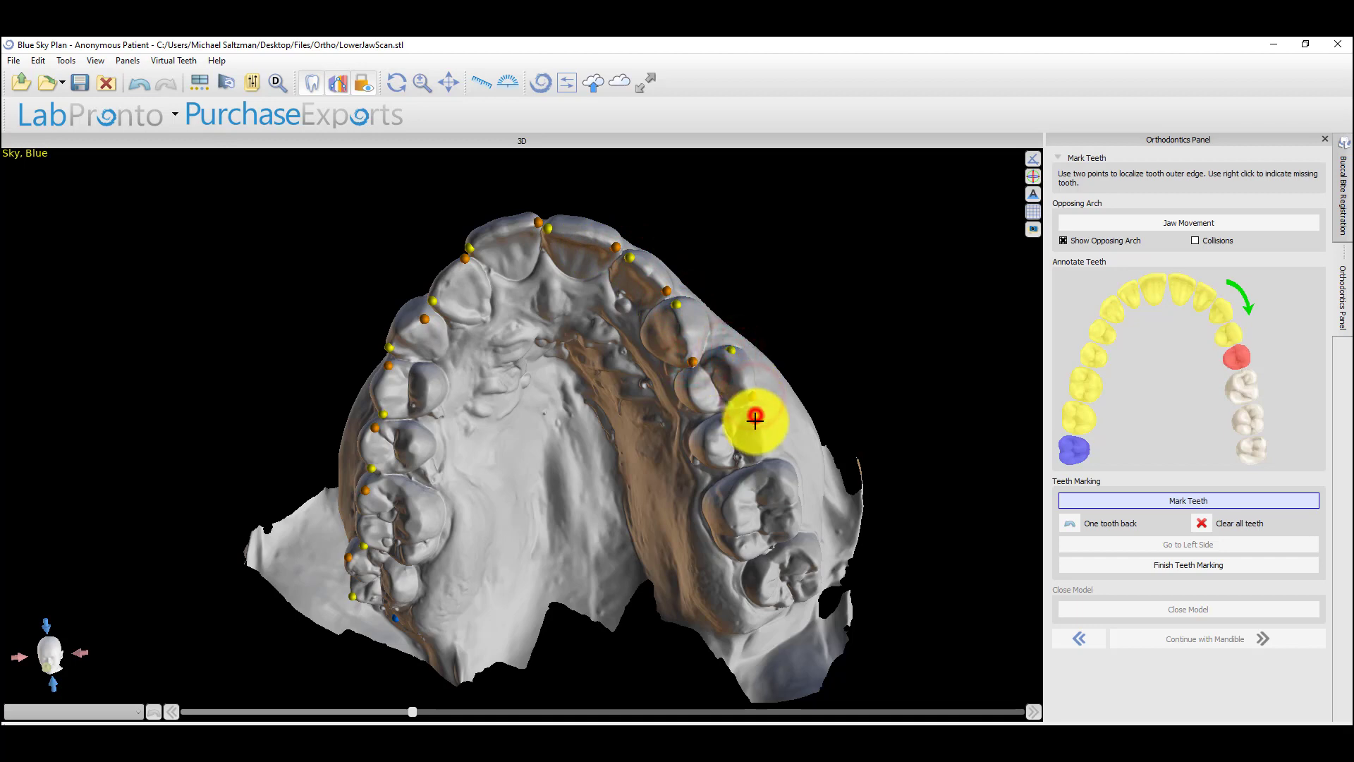
click(762, 456)
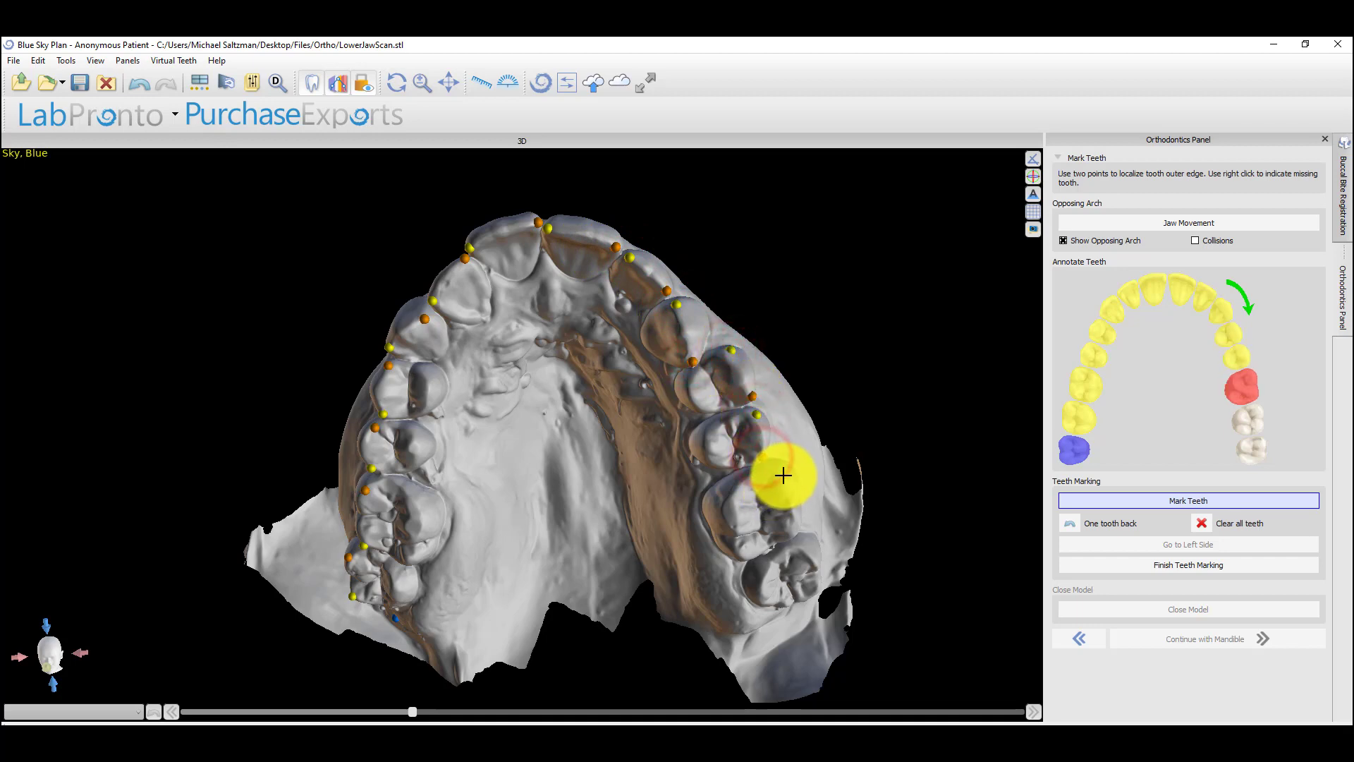
click(784, 479)
click(795, 532)
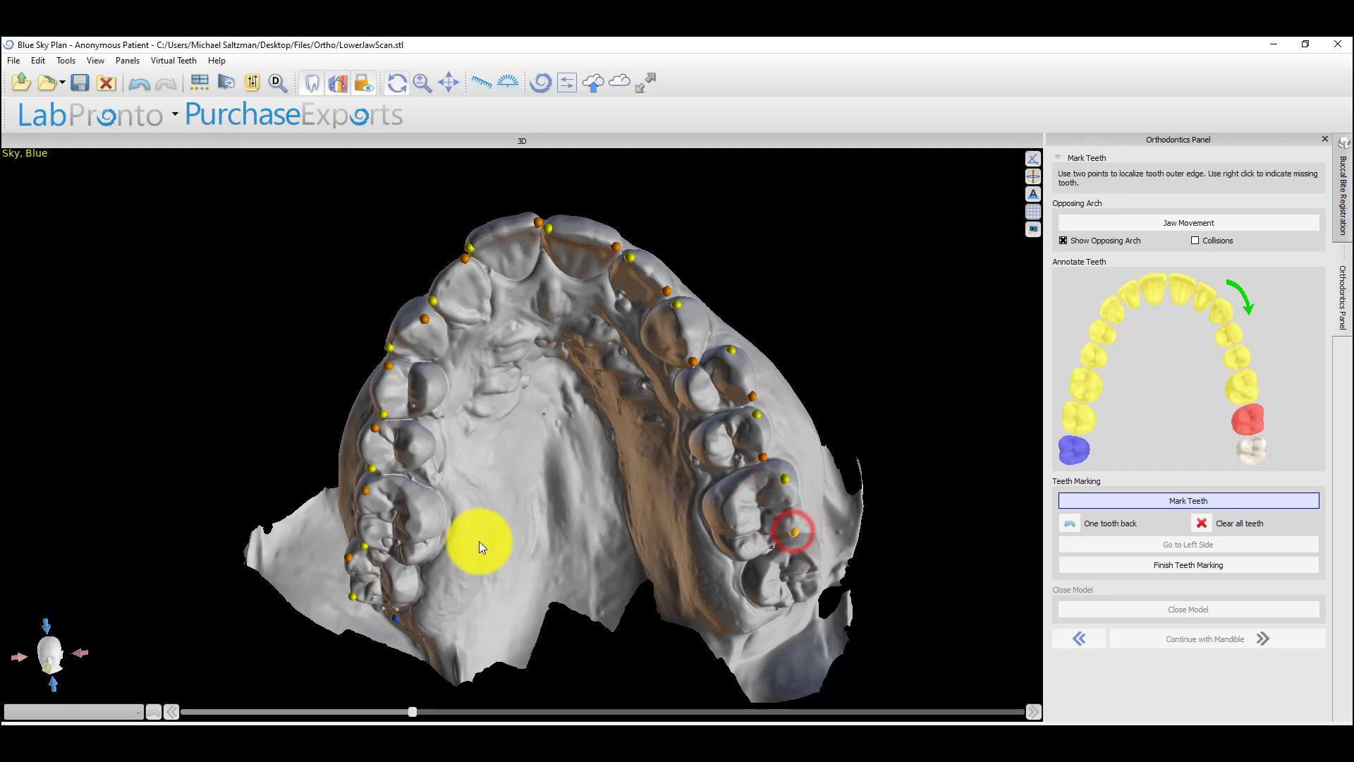
drag(699, 625, 546, 477)
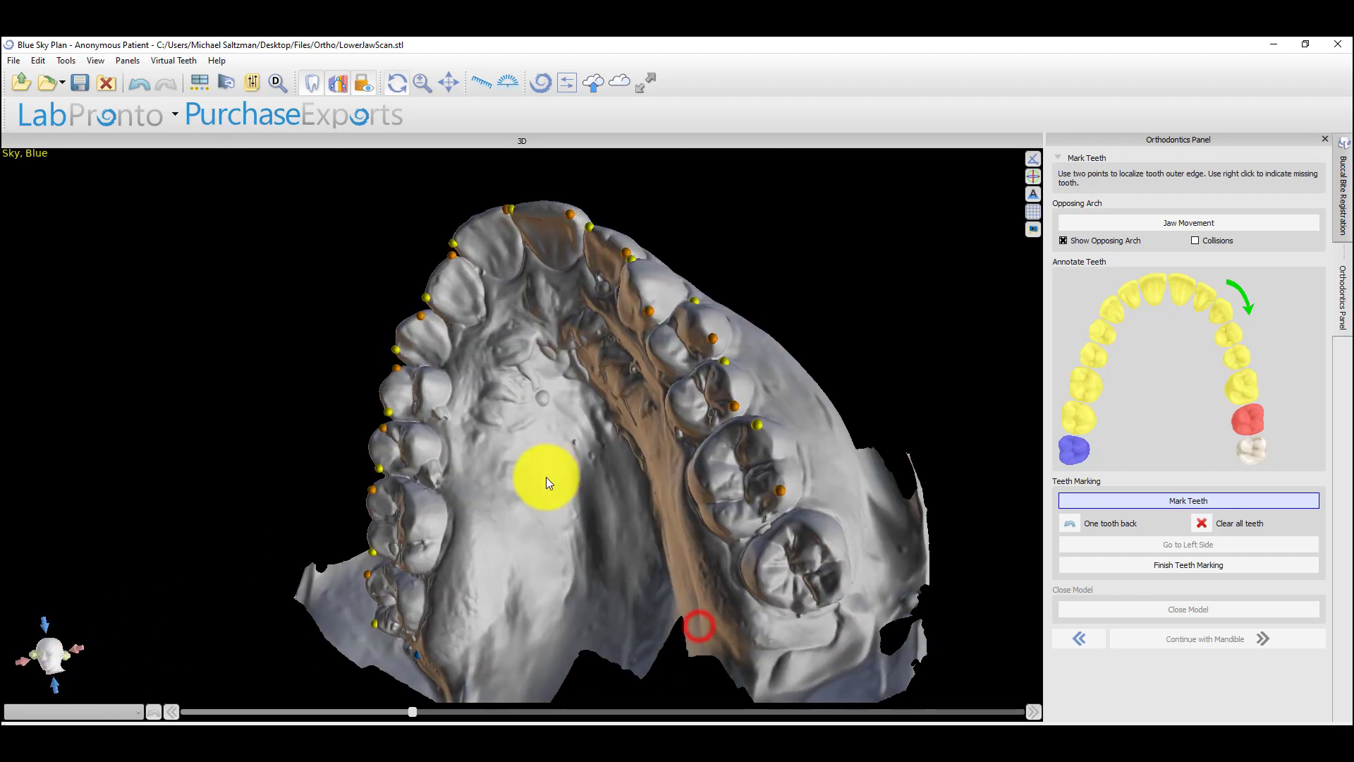
click(819, 529)
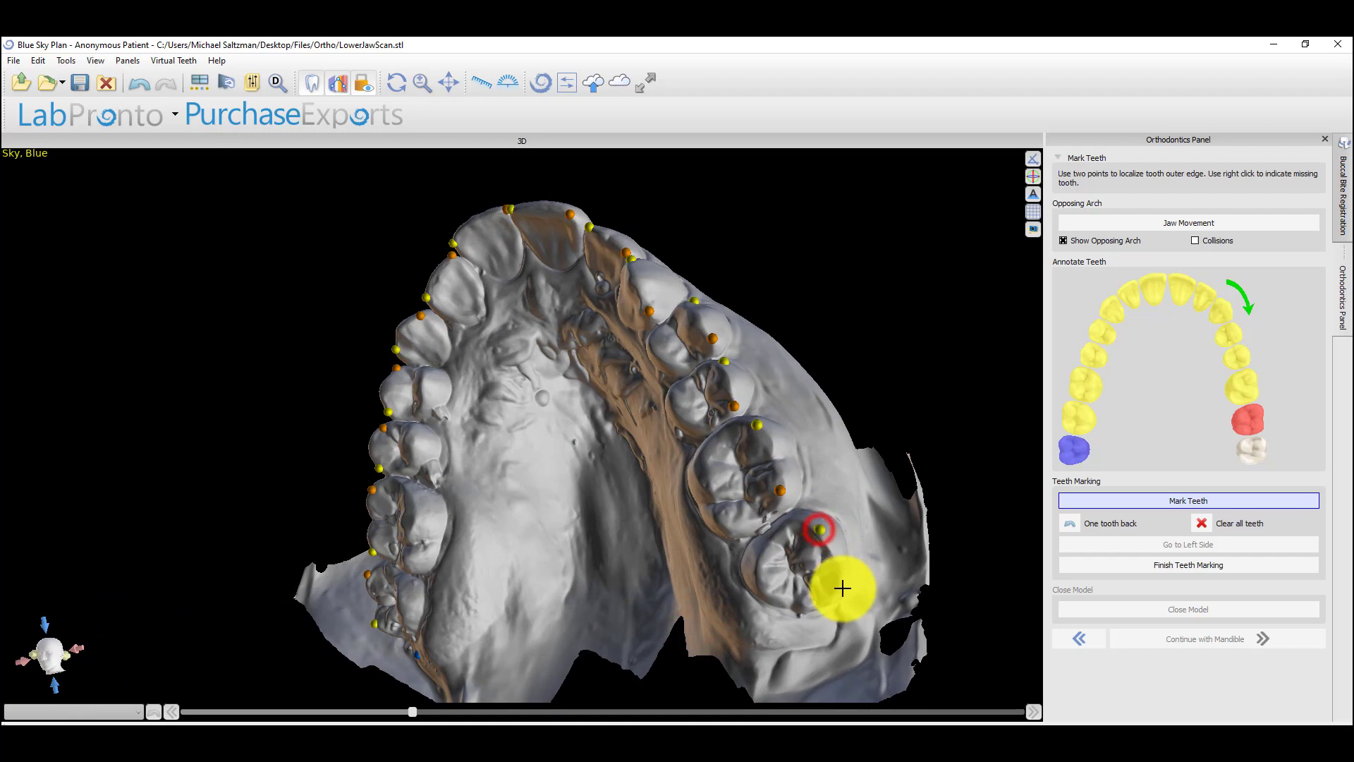
click(842, 586)
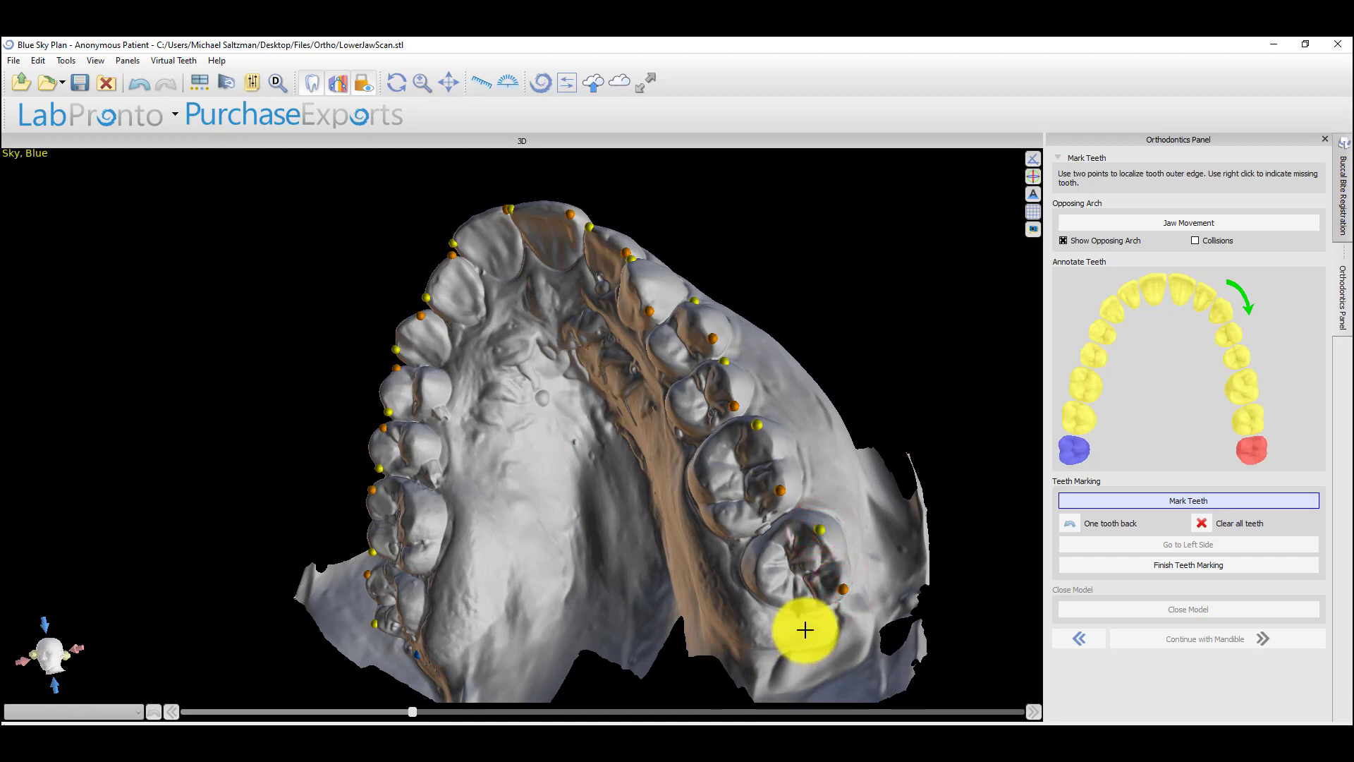
right_click(805, 629)
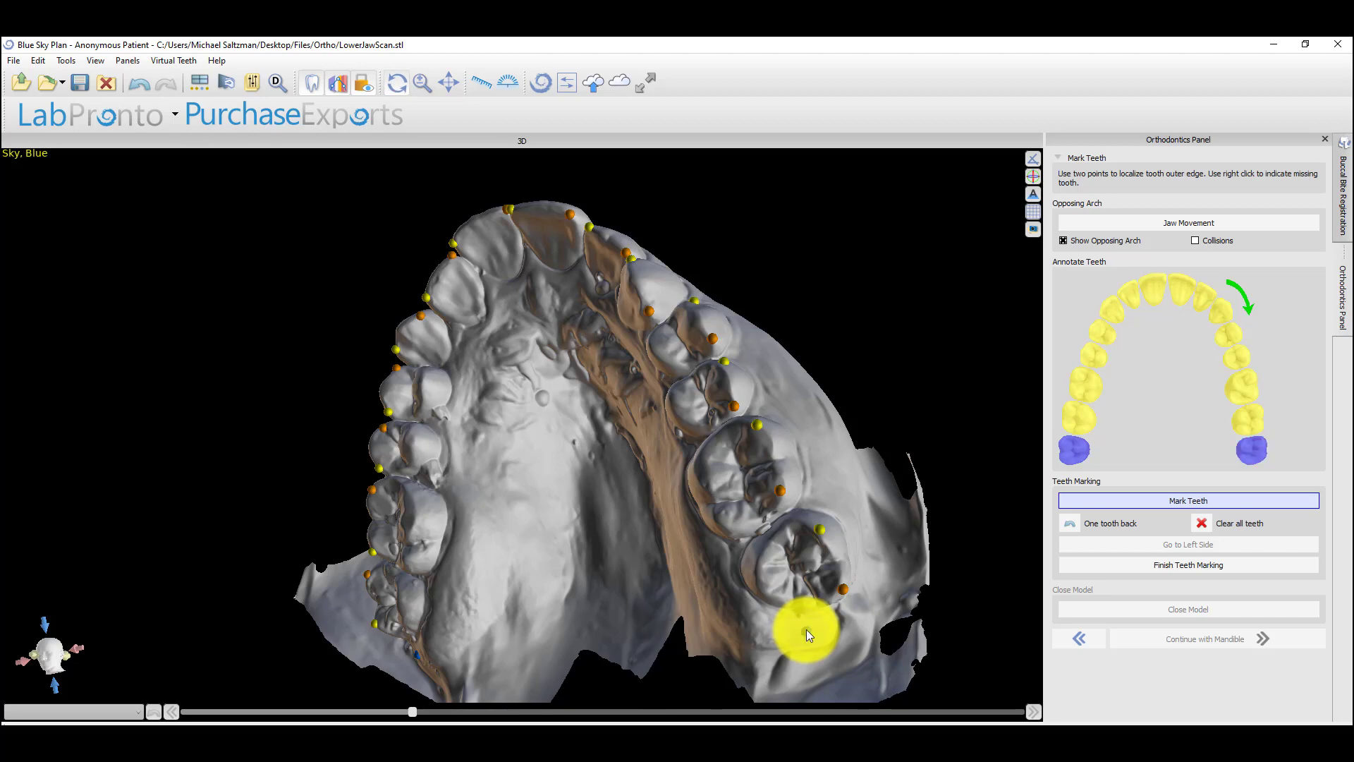
mouse_move(504, 484)
right_down()
mouse_move(571, 484)
mouse_move(641, 568)
right_up()
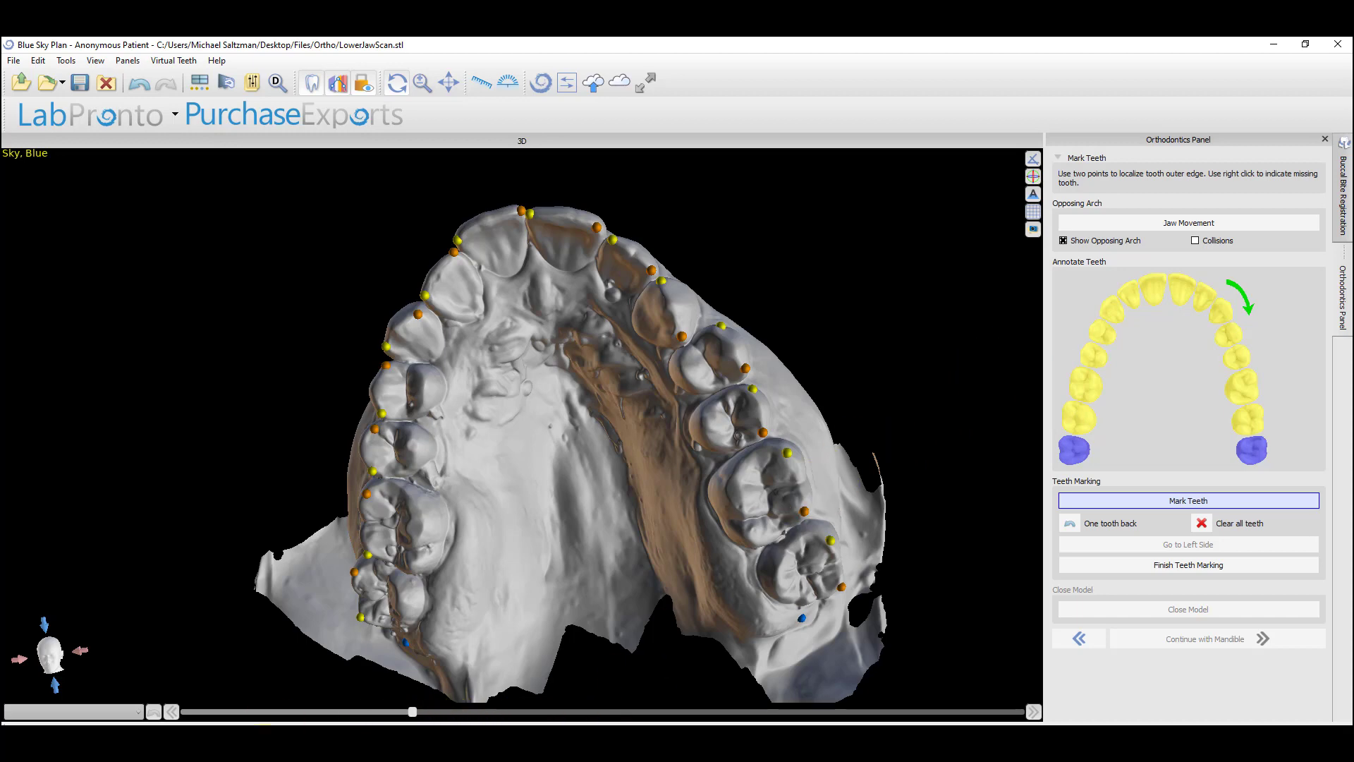
Step: Finish upper teeth marking, fabricate the closed upper jaw model, and rotate to inspect it
click(1262, 564)
click(1216, 611)
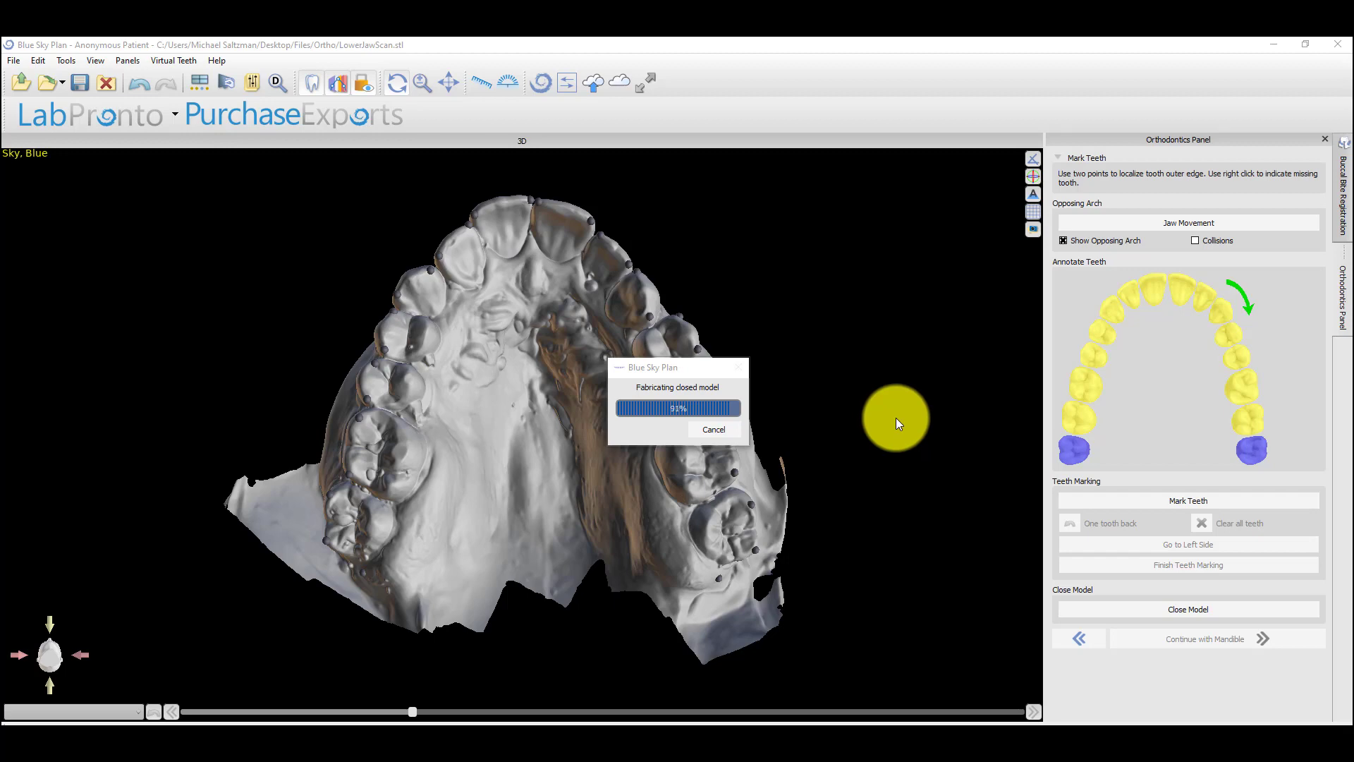
drag(896, 418, 891, 453)
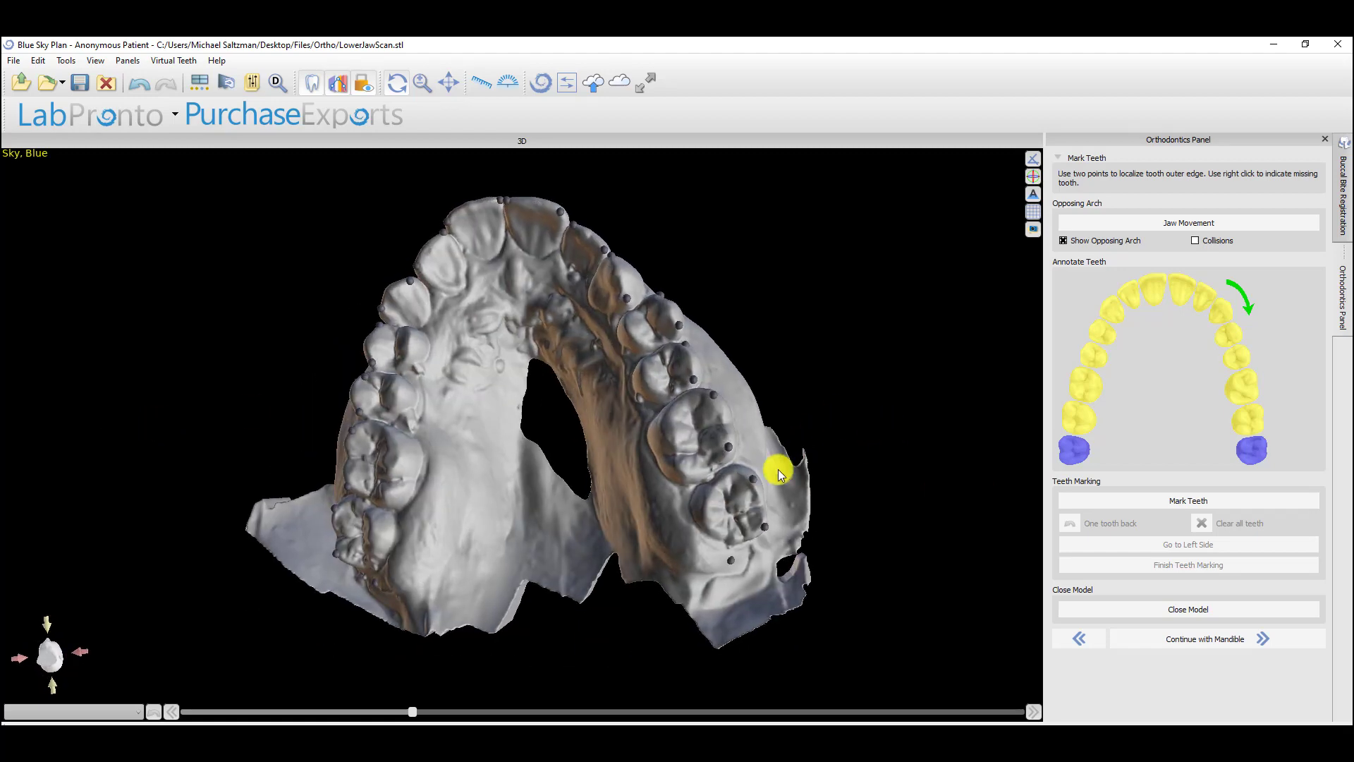
Step: Continue with the mandible and place edge points on the front lower teeth along one side
click(1209, 643)
drag(512, 610, 578, 523)
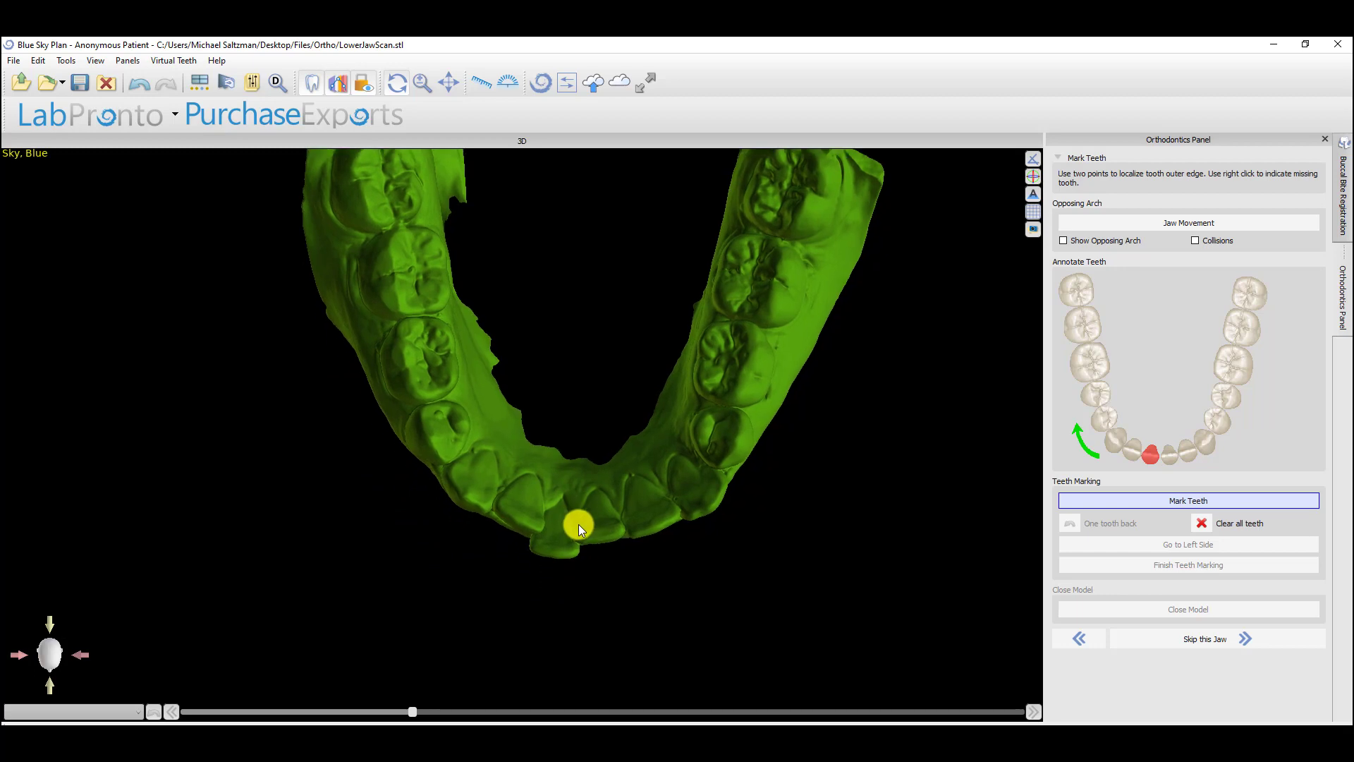
click(576, 553)
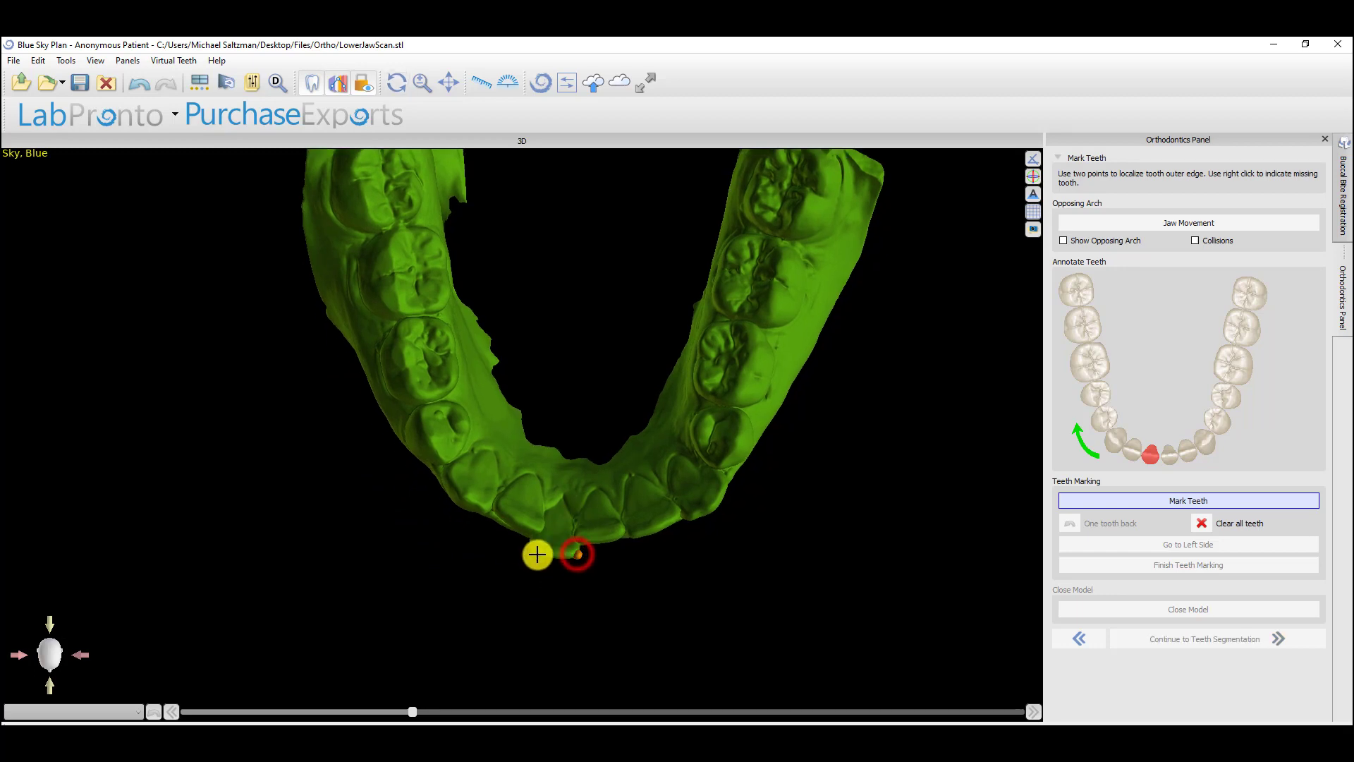
click(533, 548)
click(539, 529)
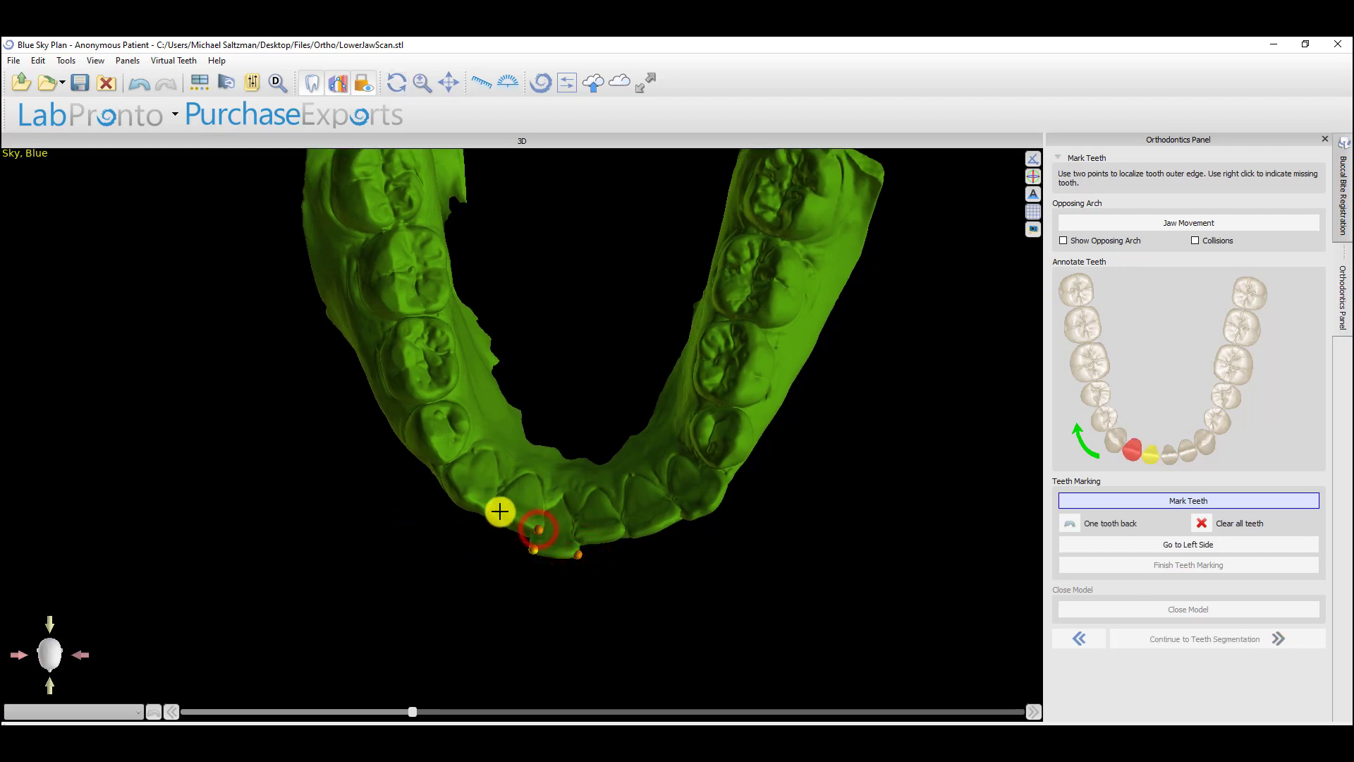
click(500, 508)
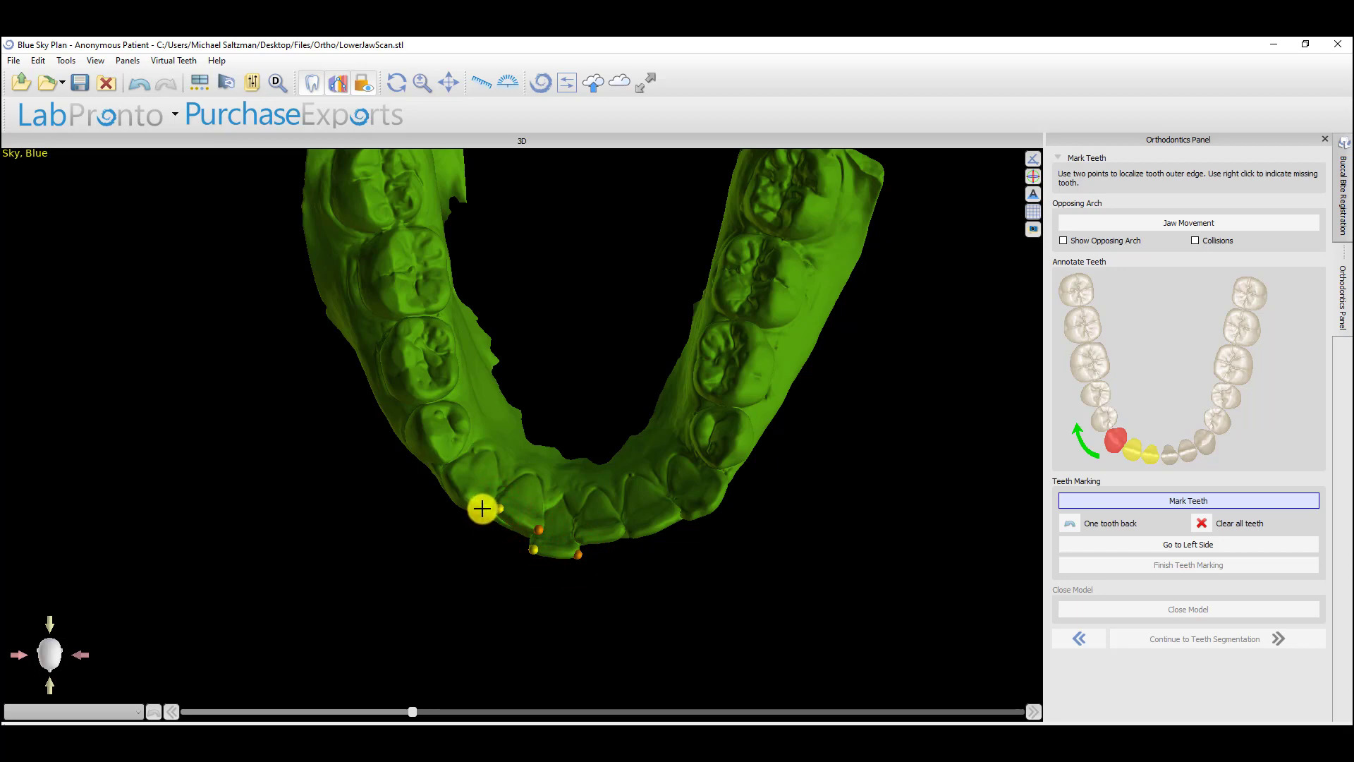
click(483, 509)
click(443, 458)
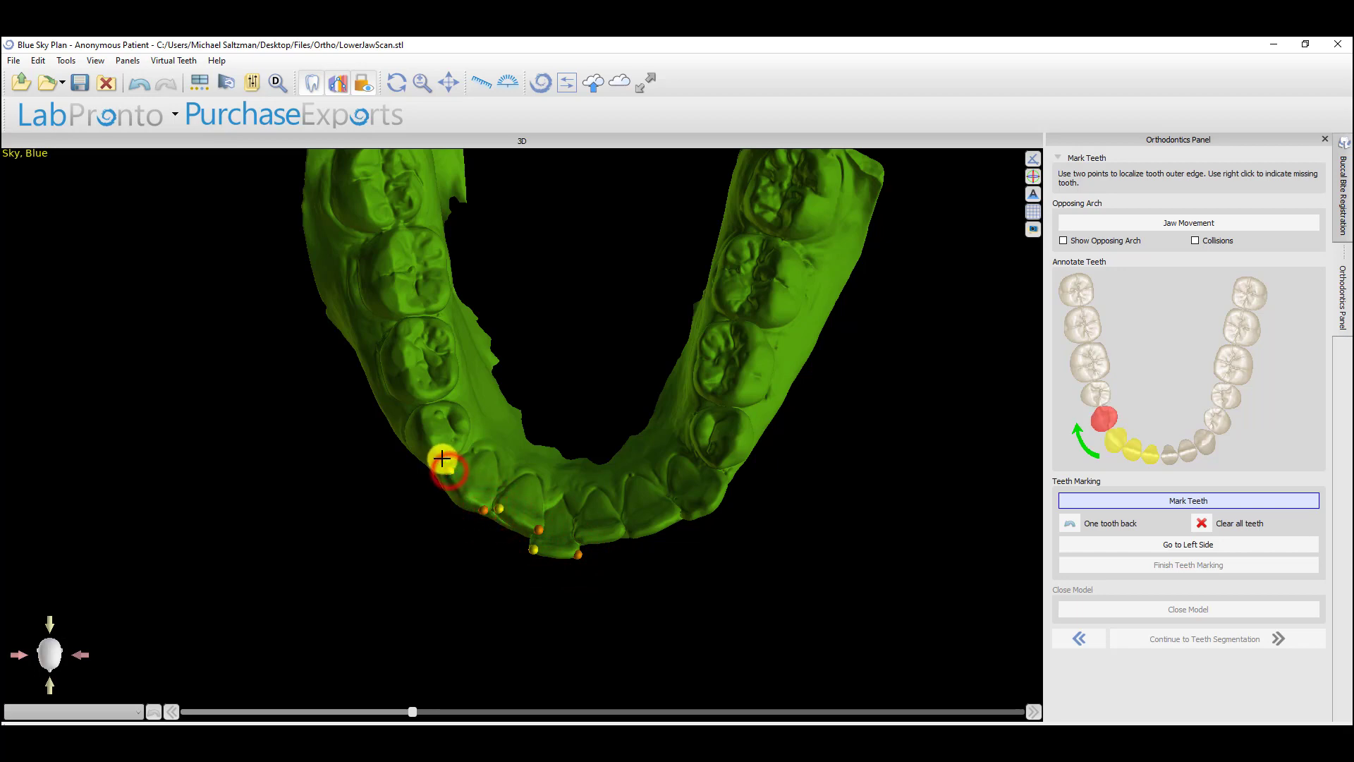
click(422, 410)
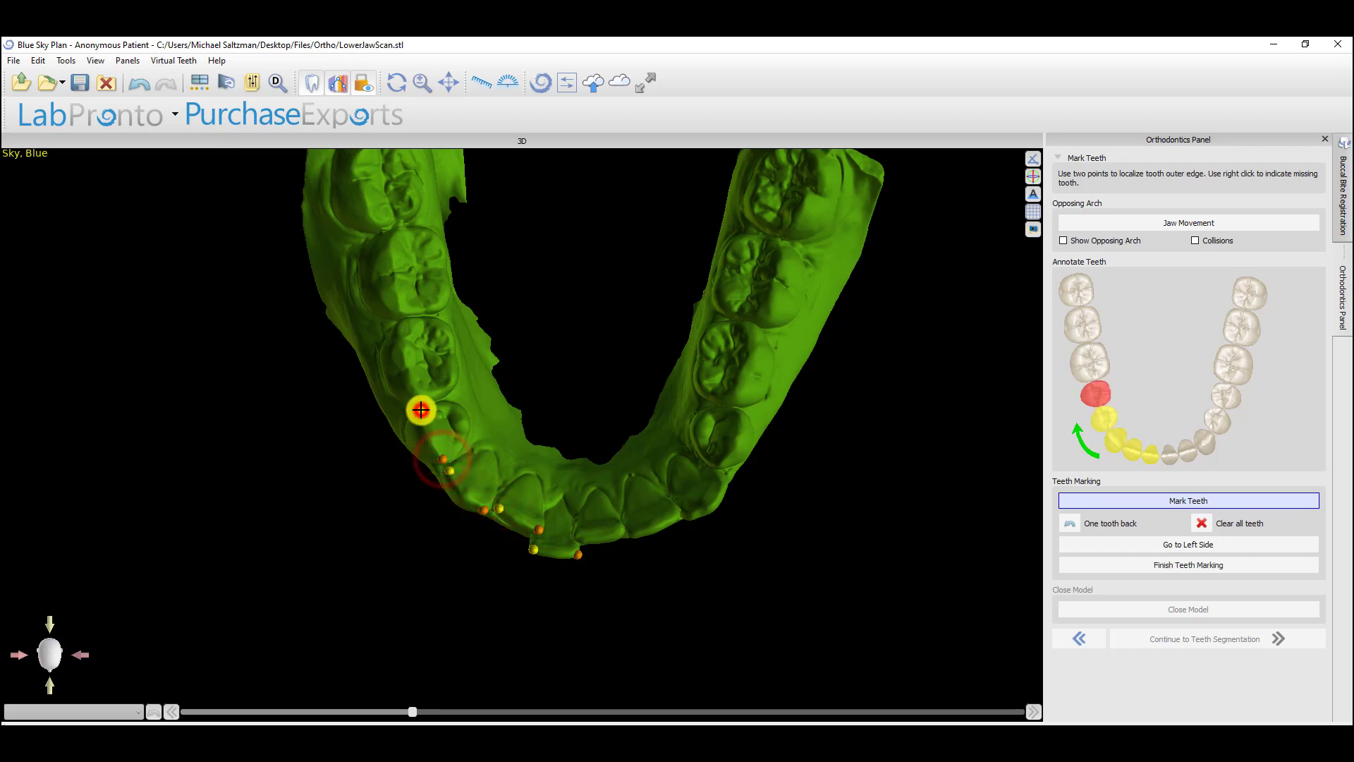
Step: Flag the next lower tooth as missing and mark edge points on the molars behind it
right_click(460, 394)
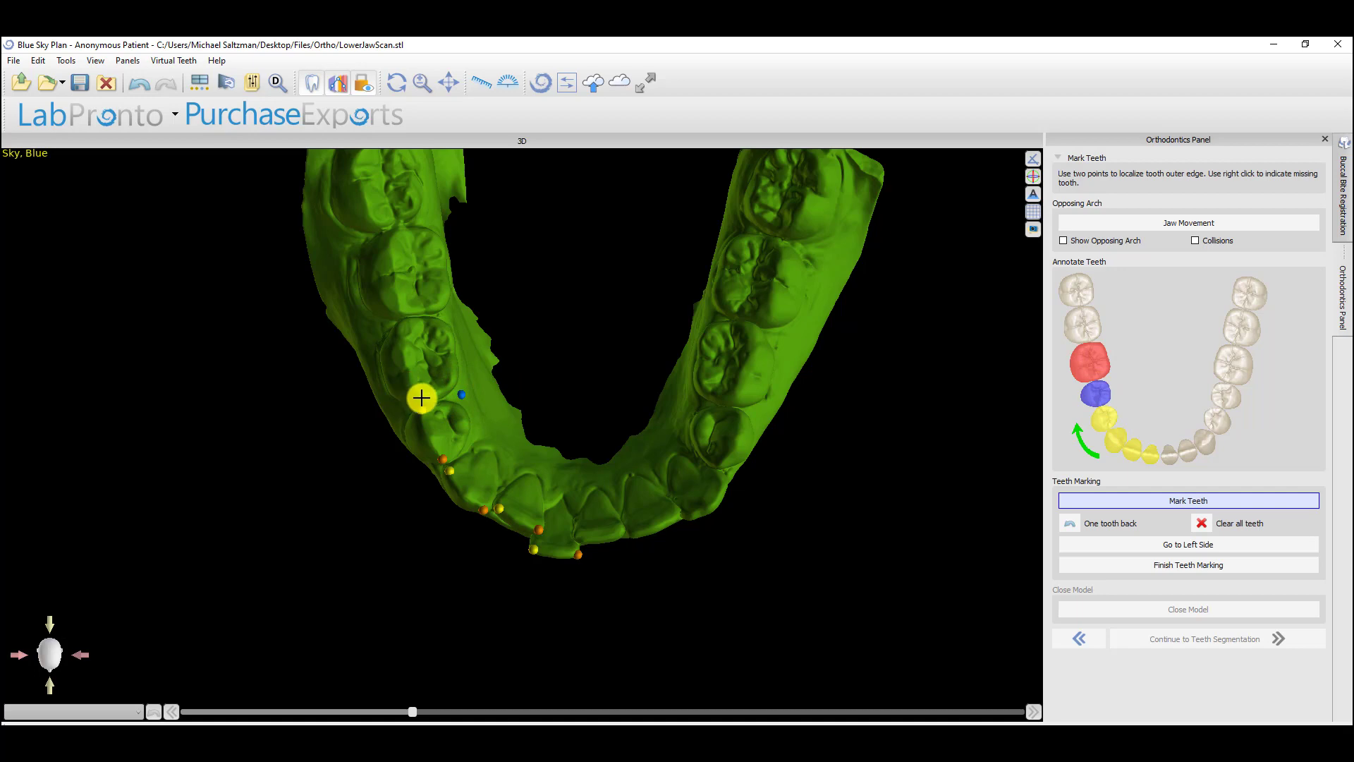
click(400, 313)
click(404, 321)
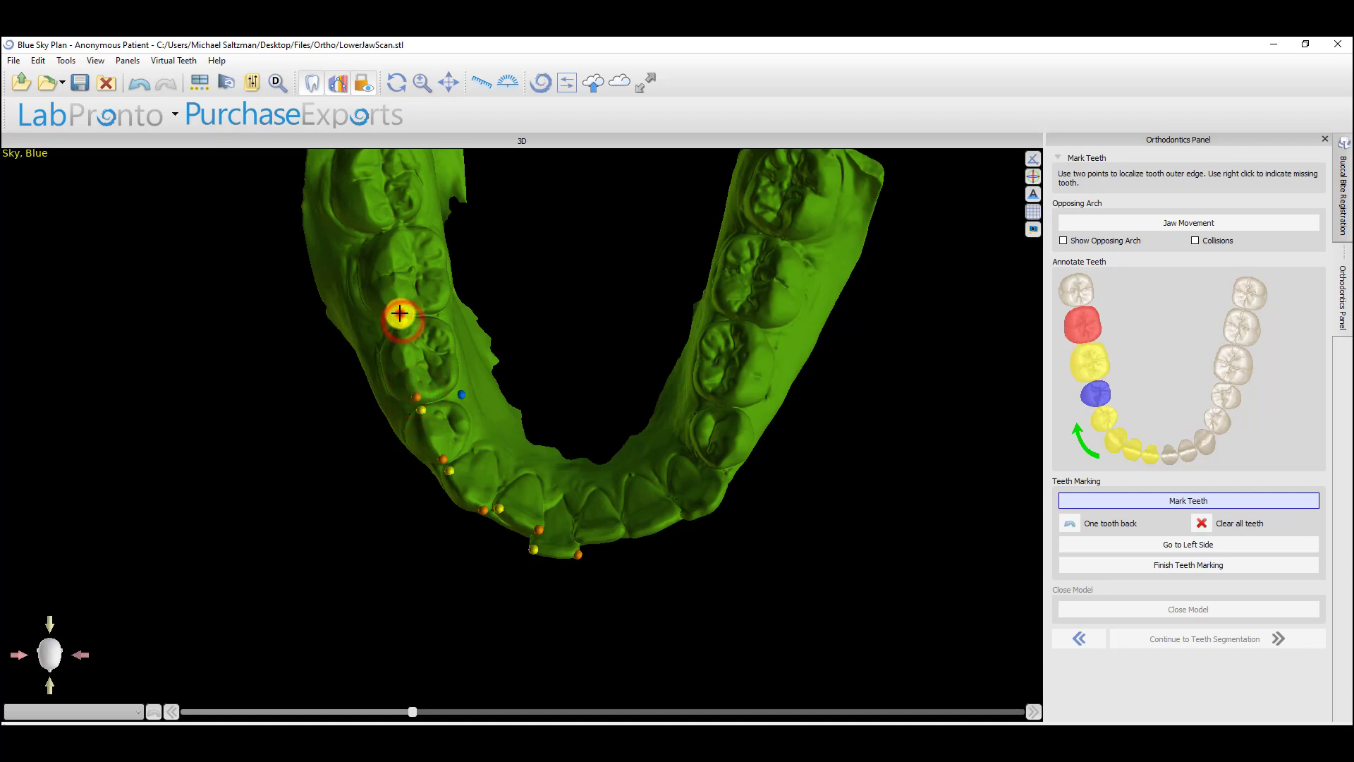
click(388, 245)
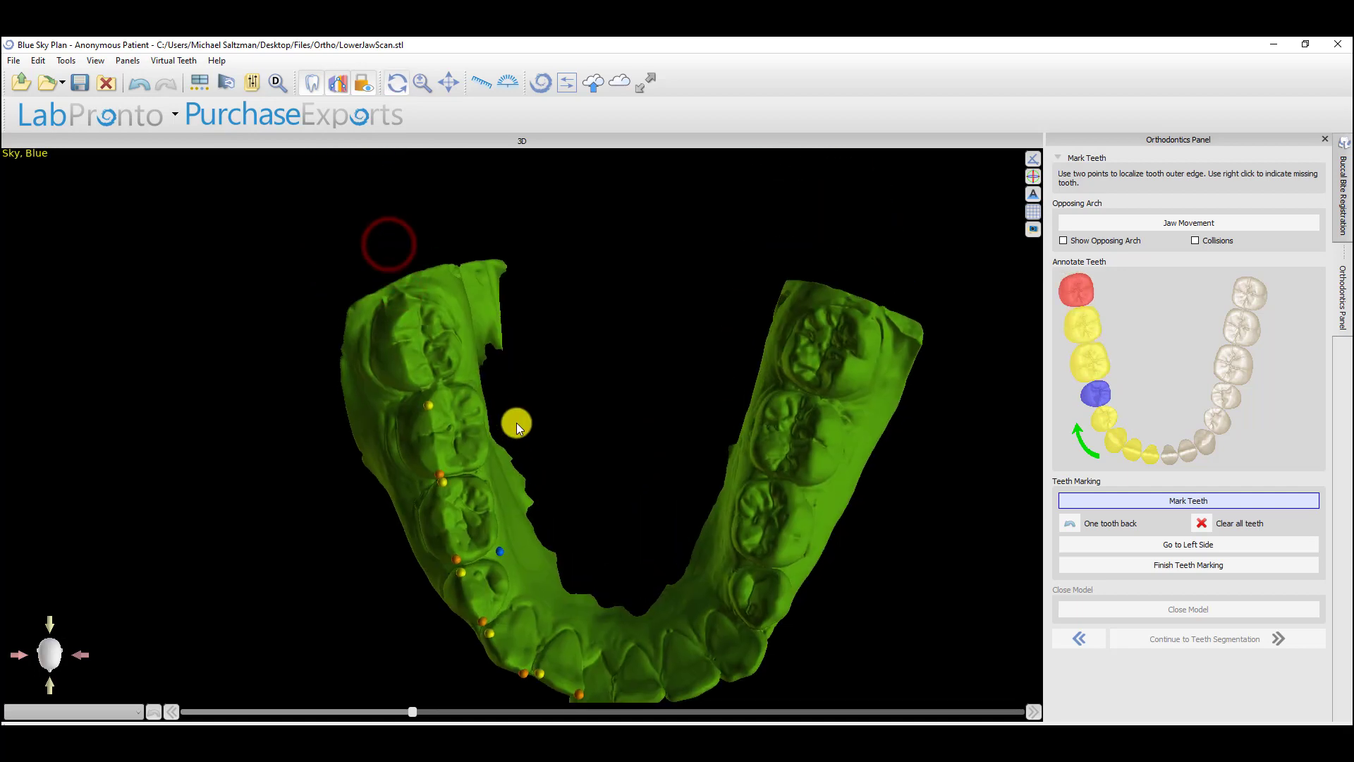
click(409, 393)
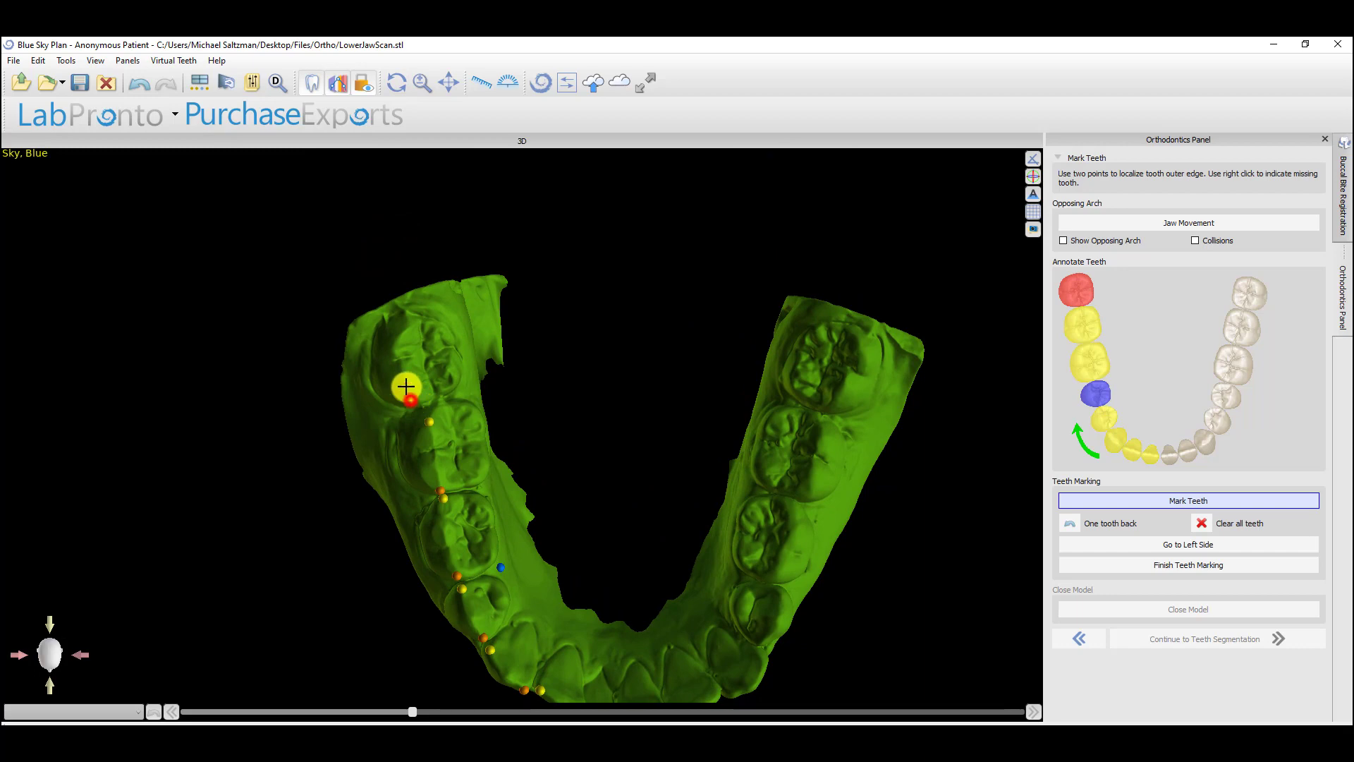
click(395, 328)
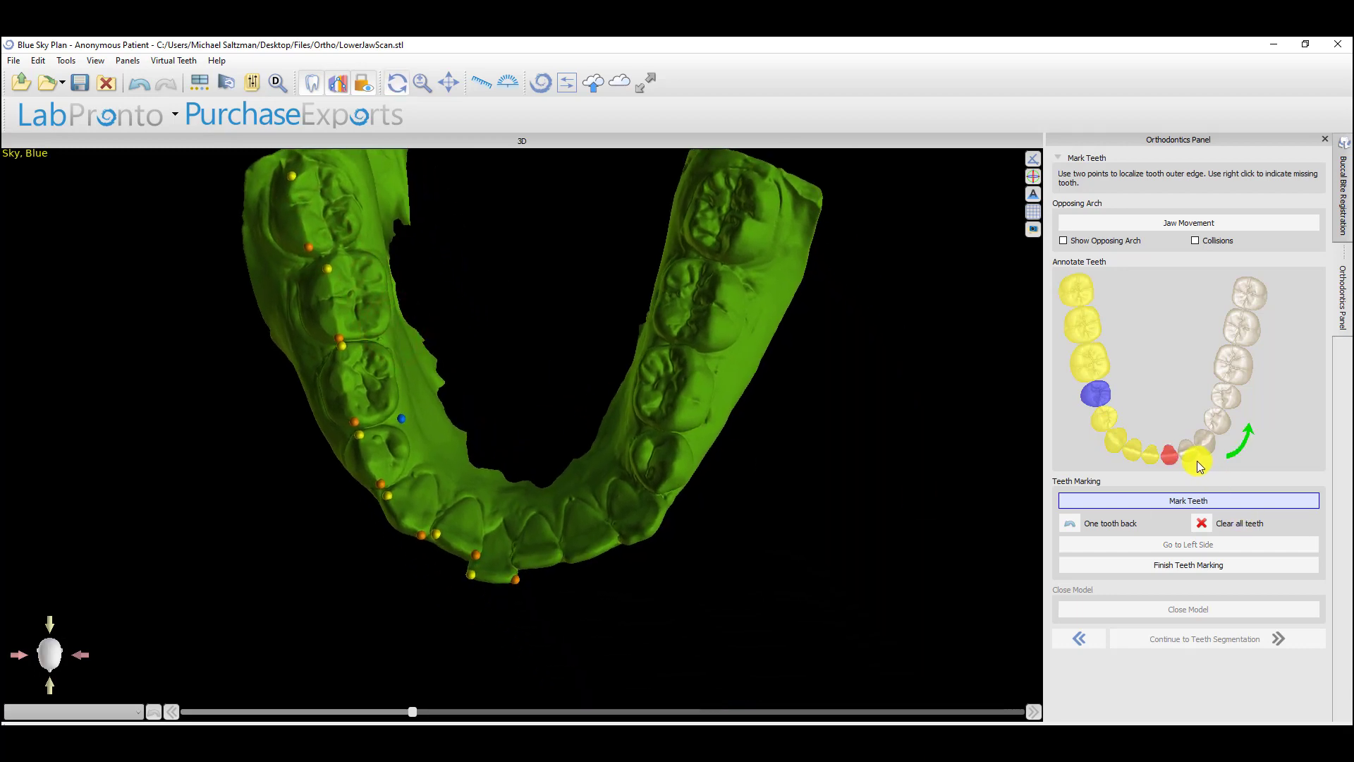
Step: Mark edge points on the other side's front lower teeth and flag its missing tooth
drag(595, 610, 544, 605)
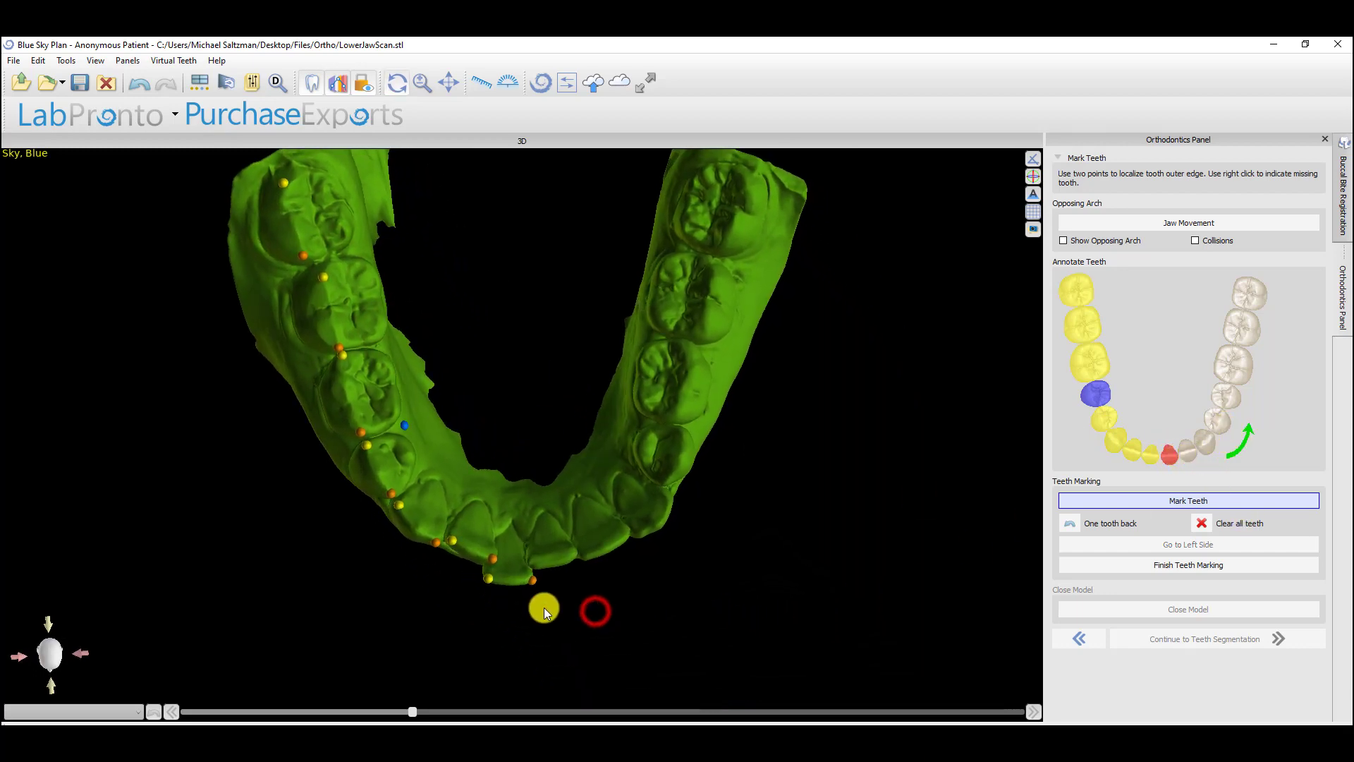
click(531, 561)
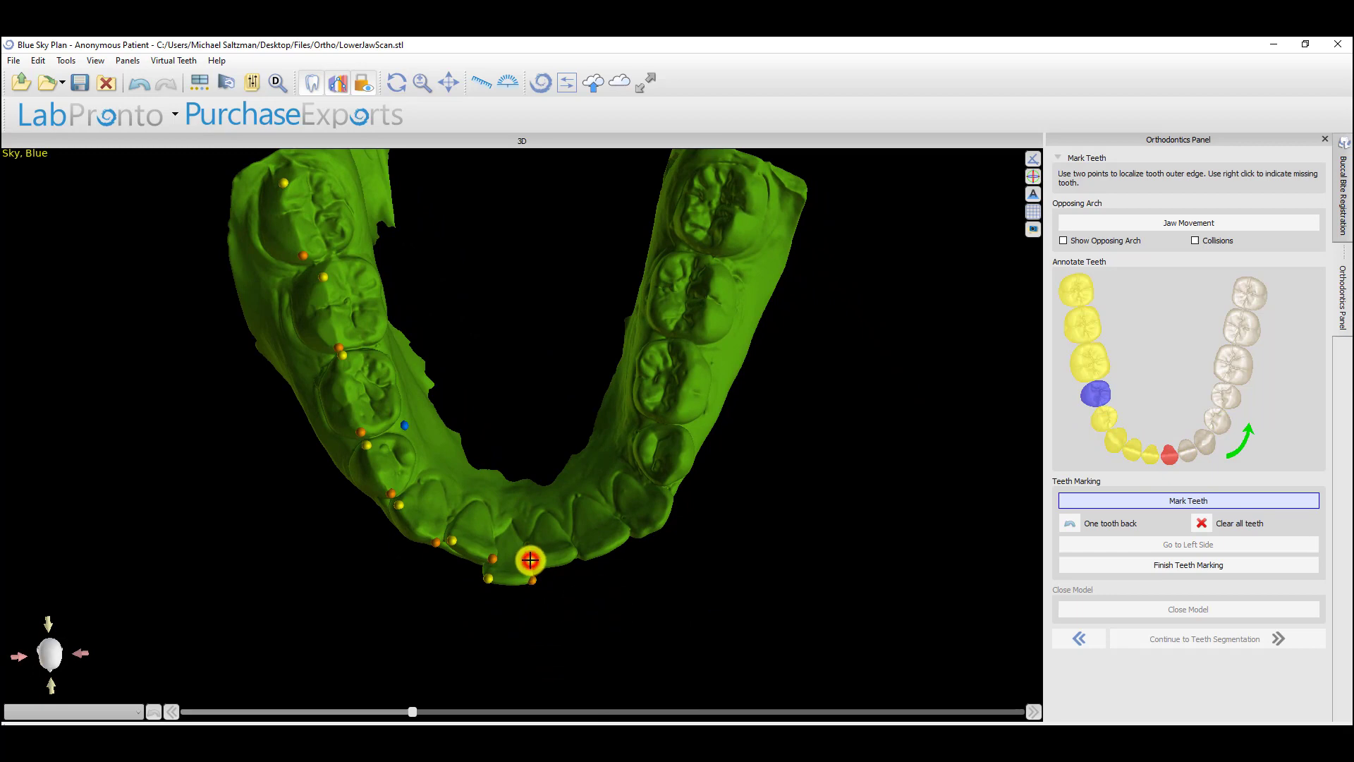
click(576, 552)
click(585, 559)
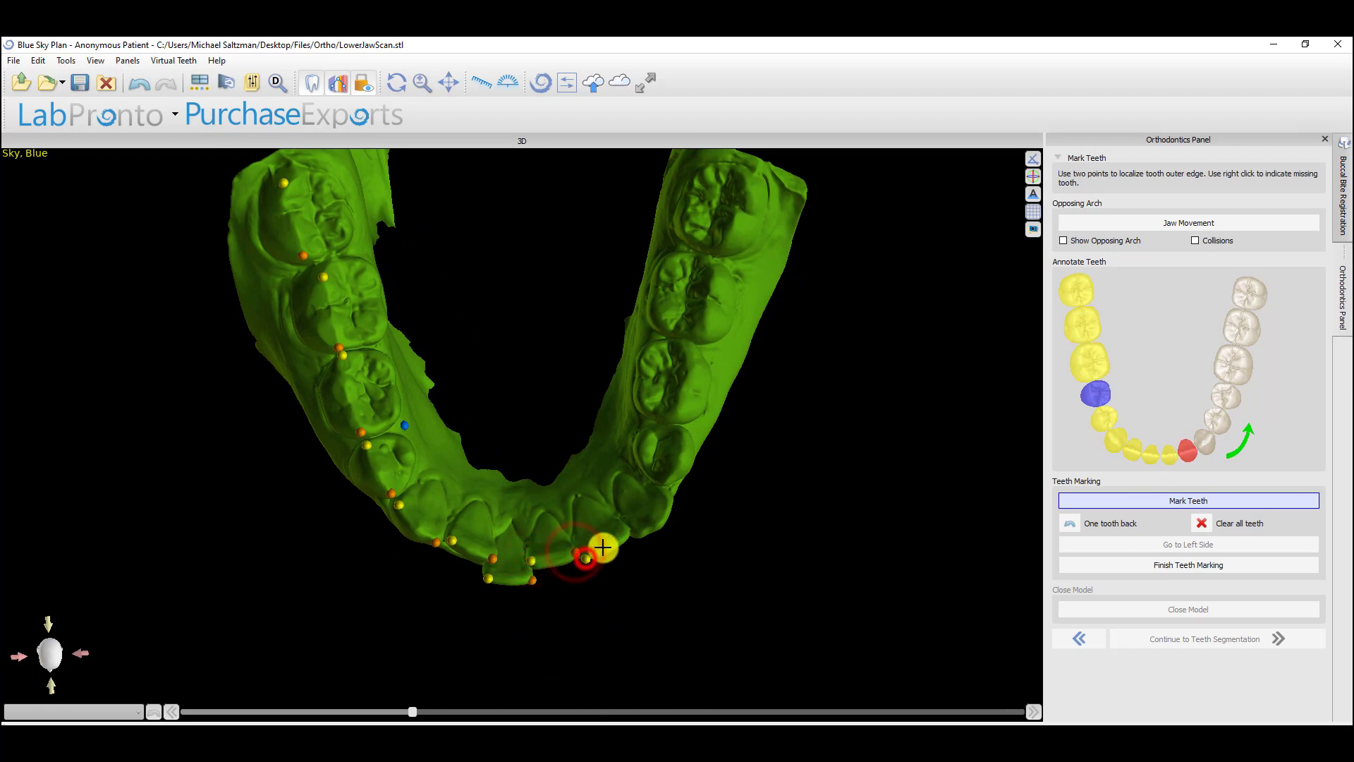
click(642, 534)
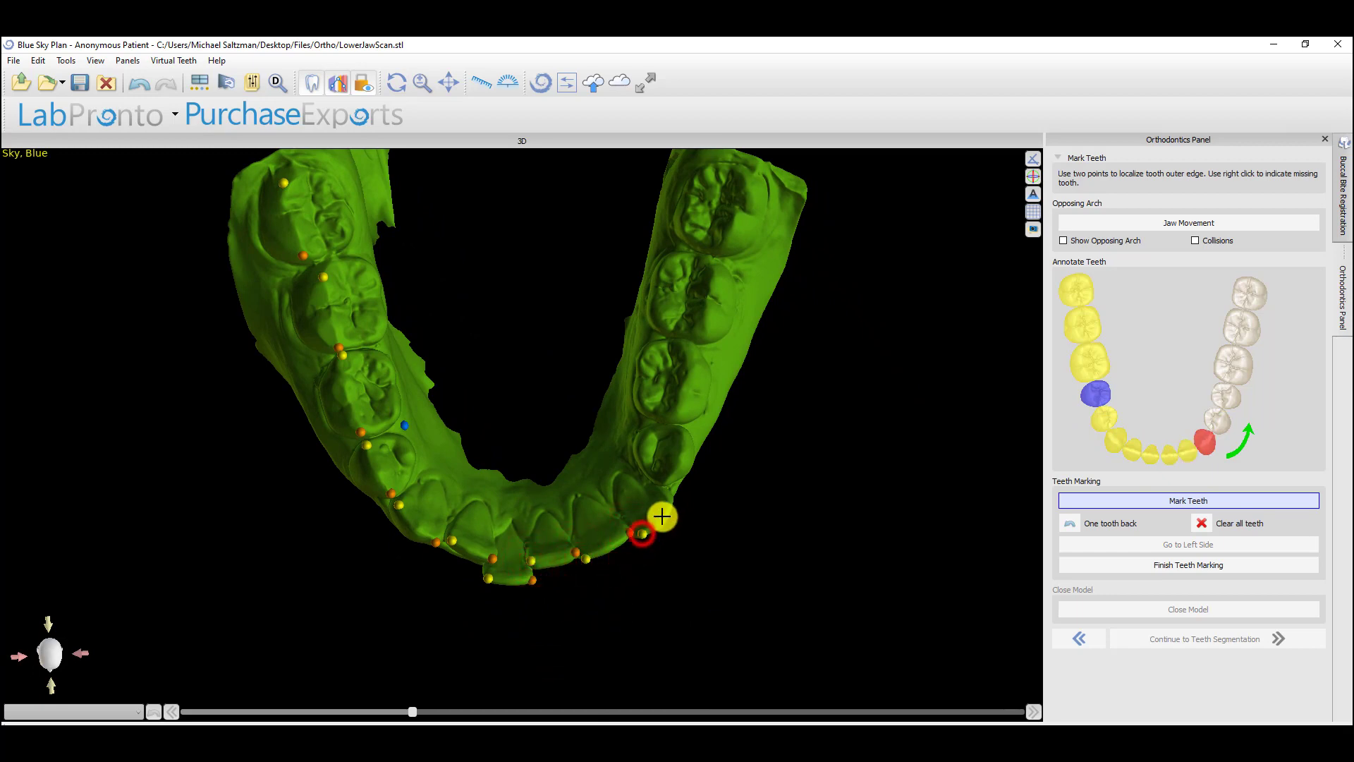
click(666, 480)
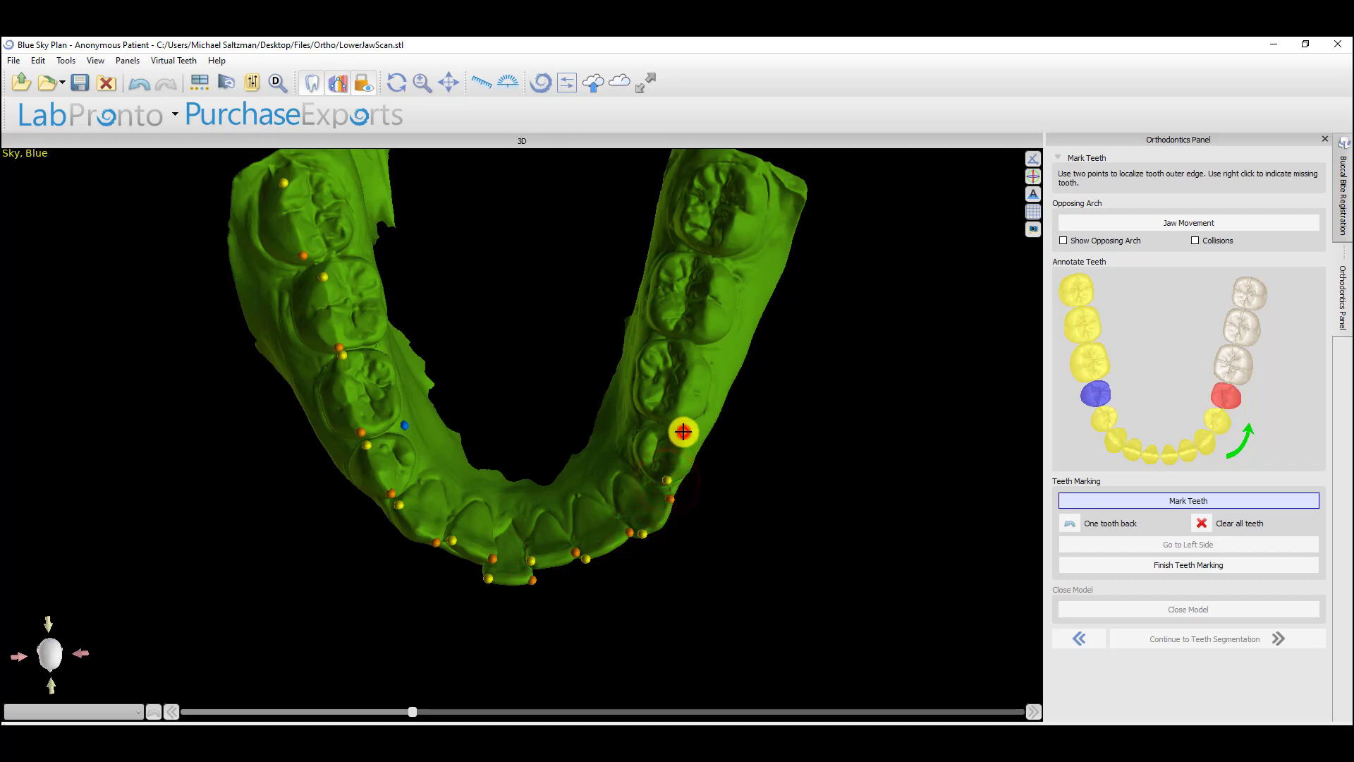
right_click(636, 422)
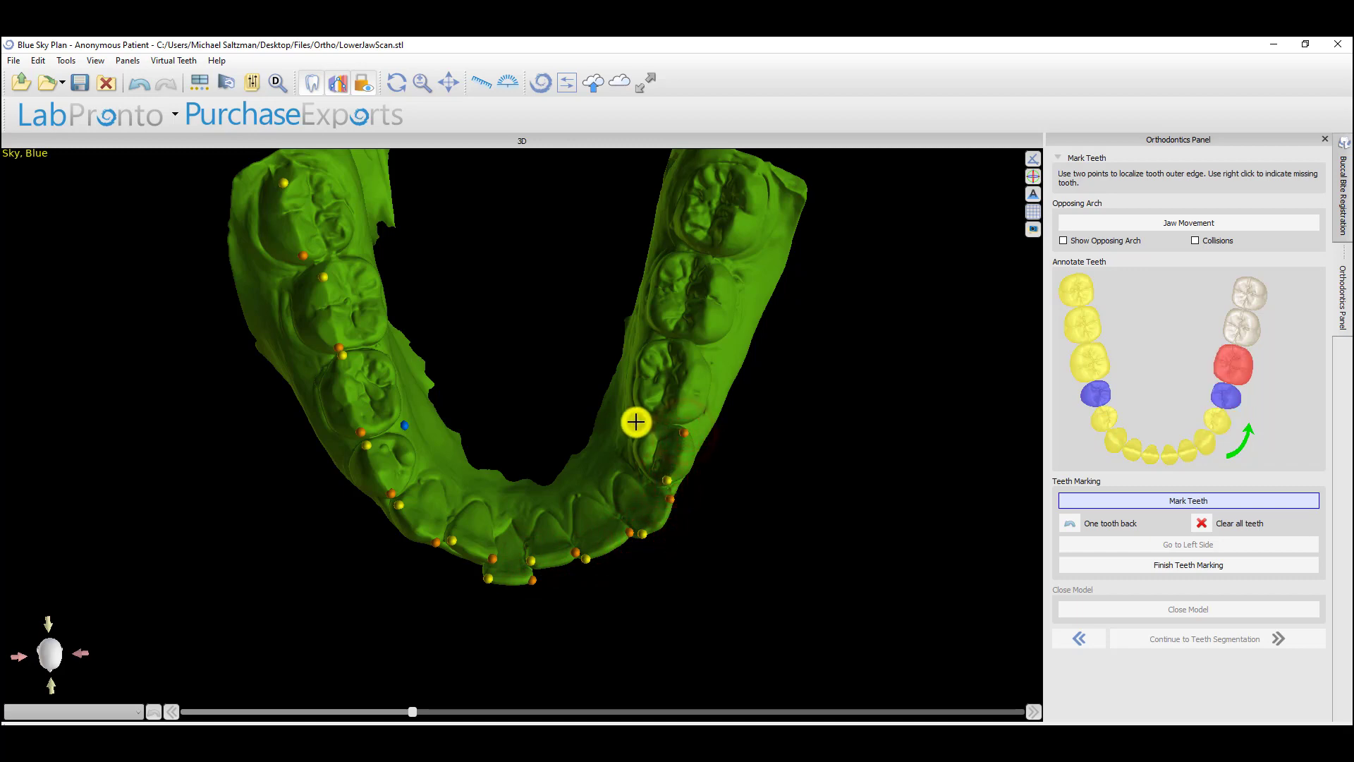
Step: Place edge points on the remaining lower molars, then rotate the jaw to review the markings
click(684, 416)
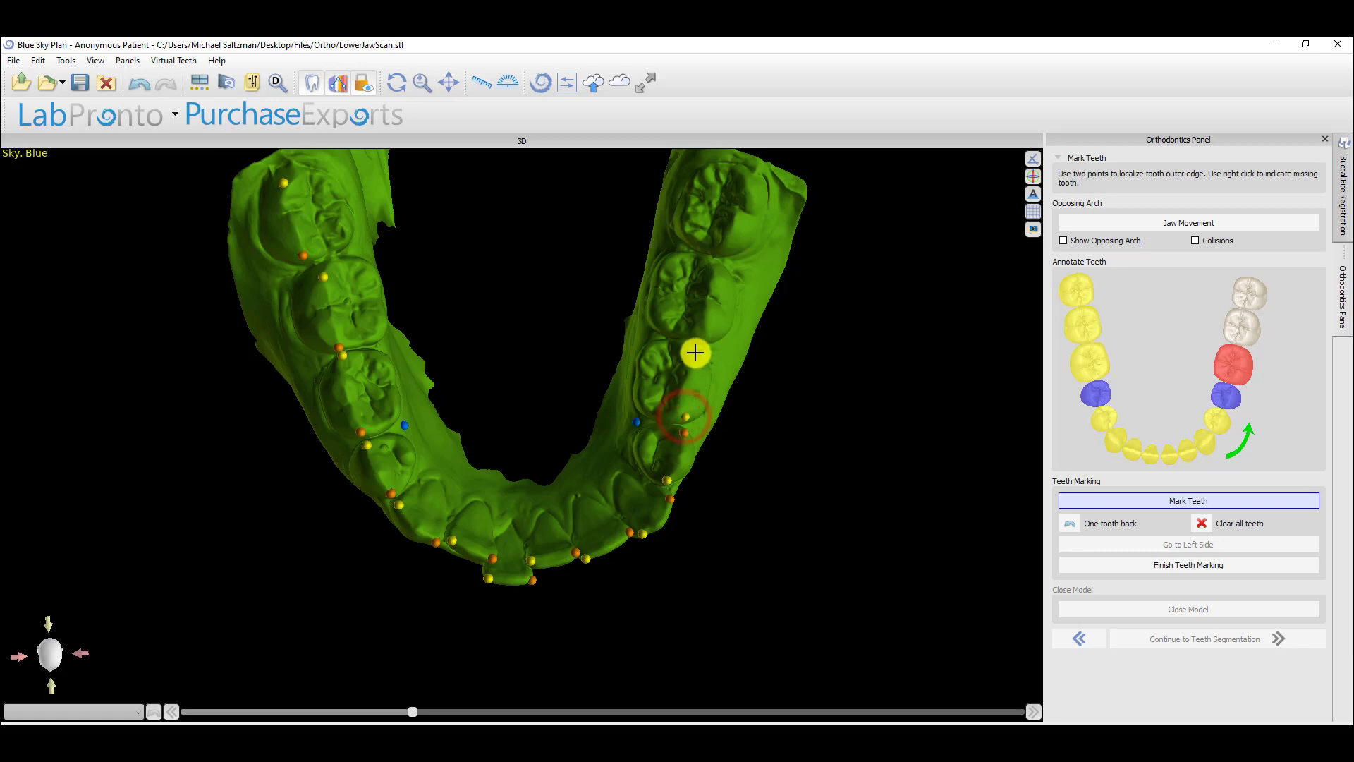
click(695, 353)
click(703, 330)
click(714, 268)
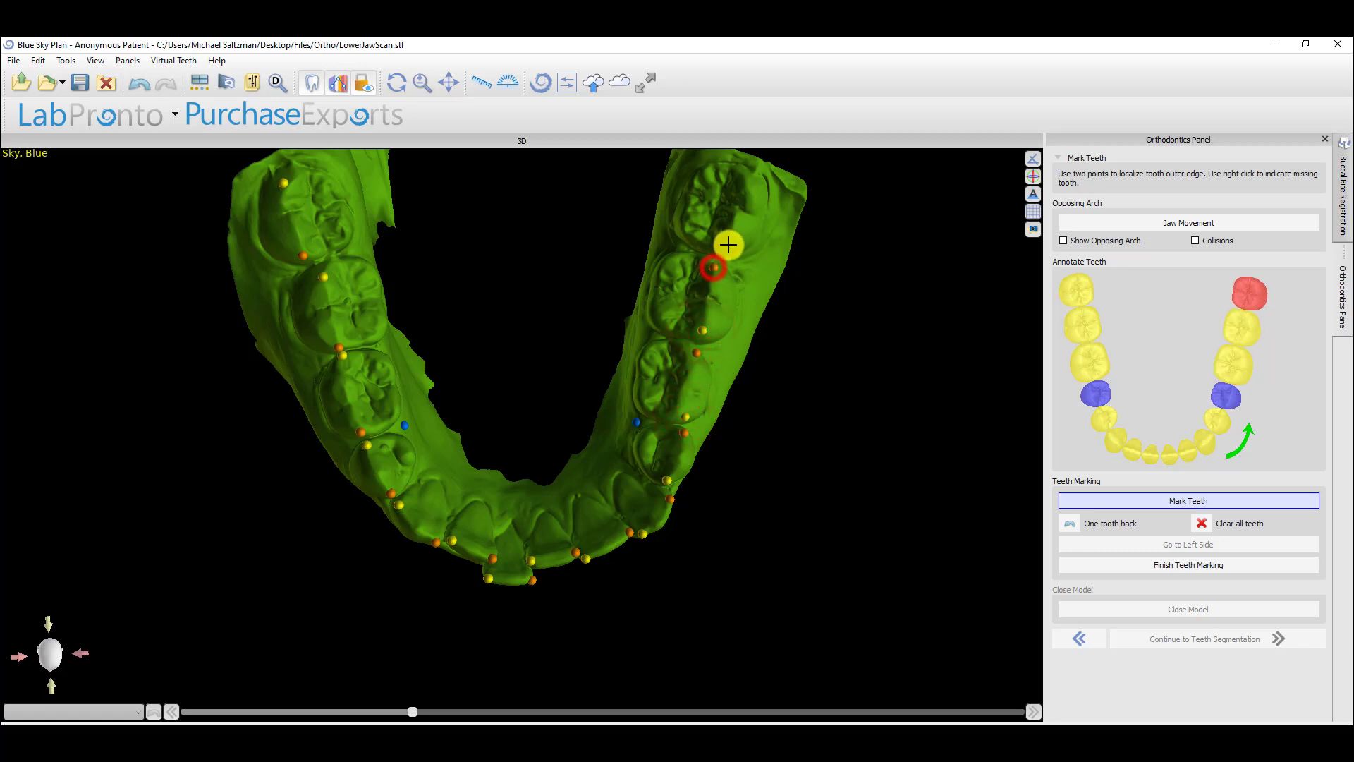
click(730, 243)
click(750, 181)
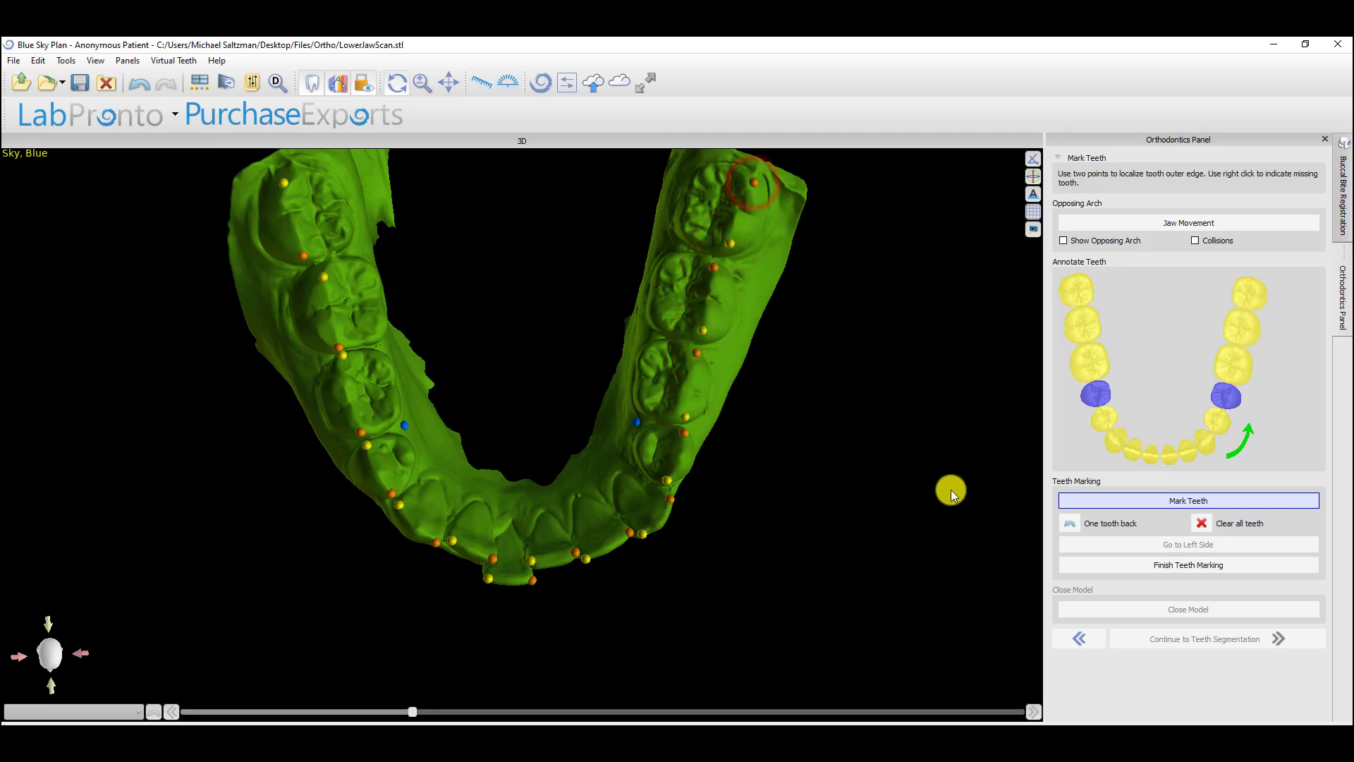
drag(932, 472, 209, 366)
right_drag(208, 366, 677, 529)
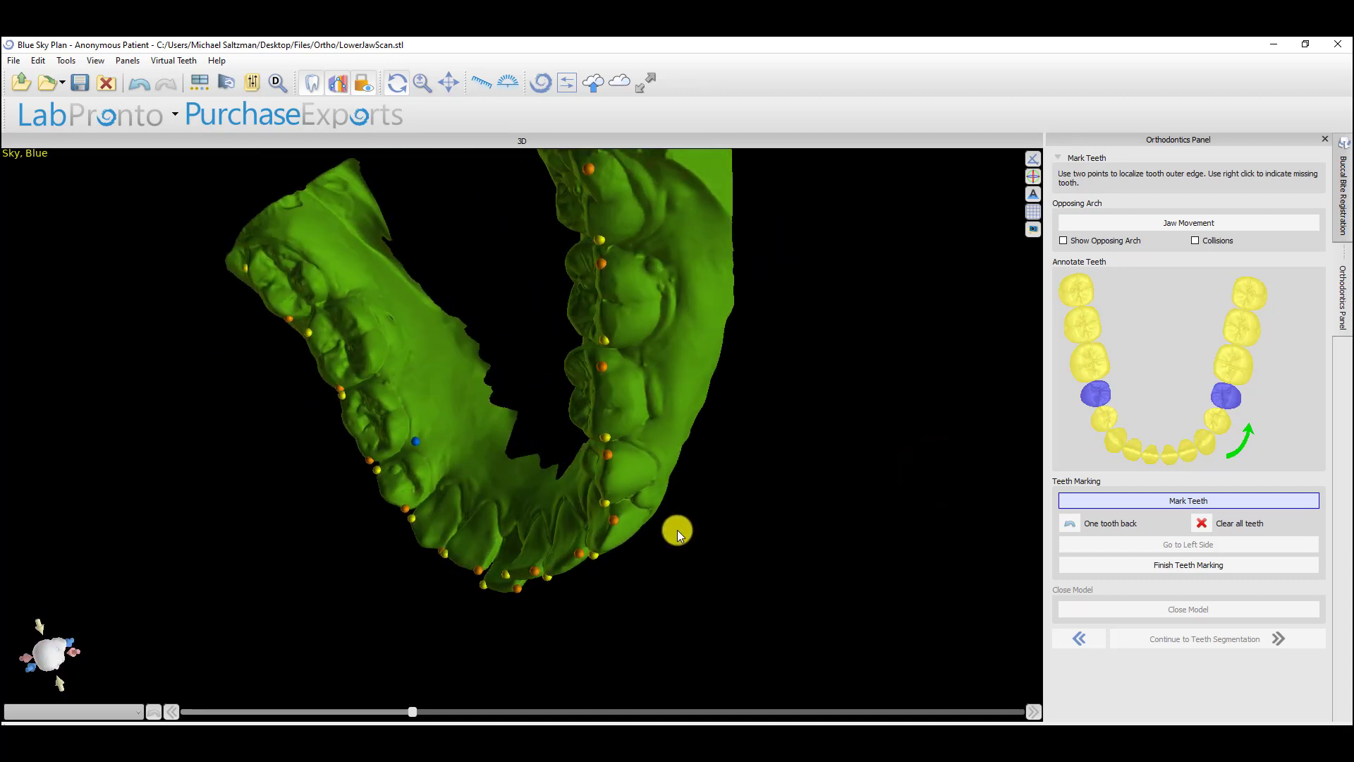
Step: Finish the lower-jaw teeth marking, close the lower model, and rotate it to inspect the result
click(1144, 566)
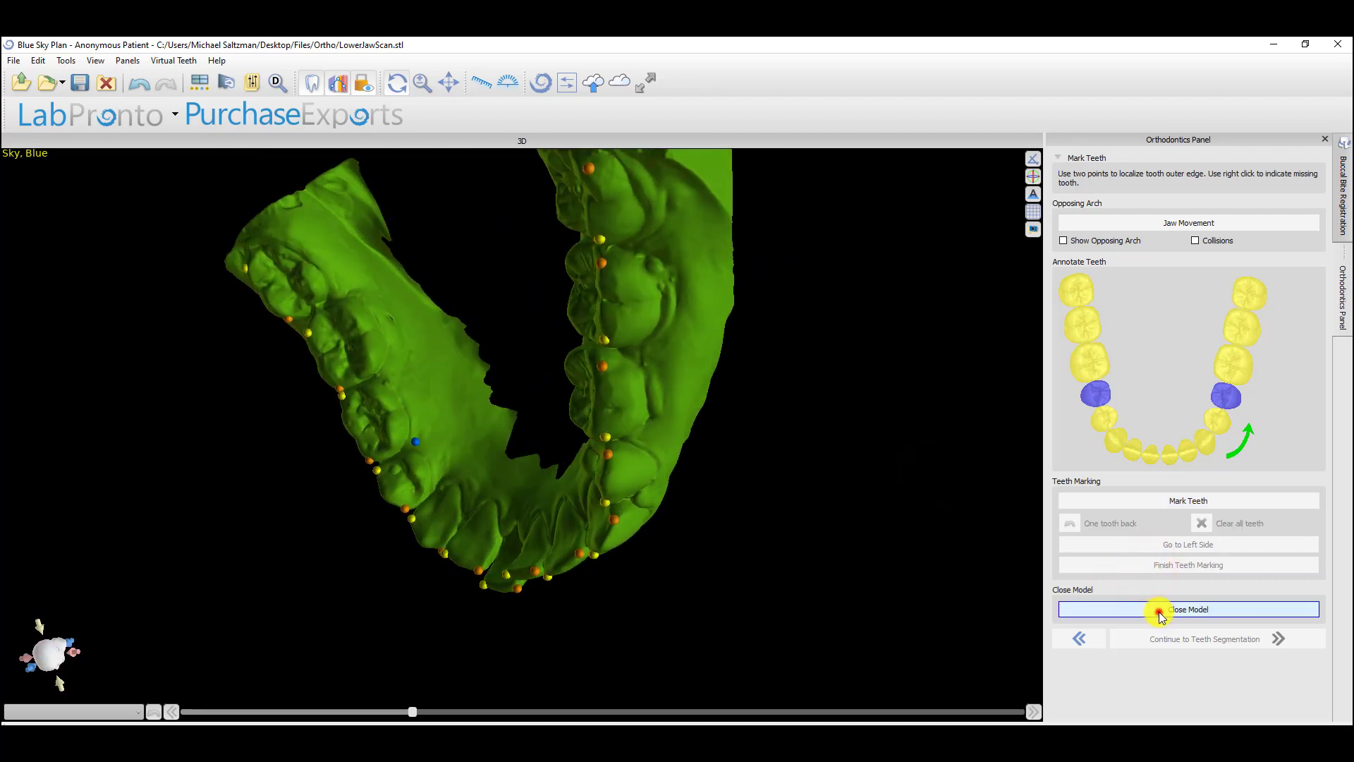
click(1160, 612)
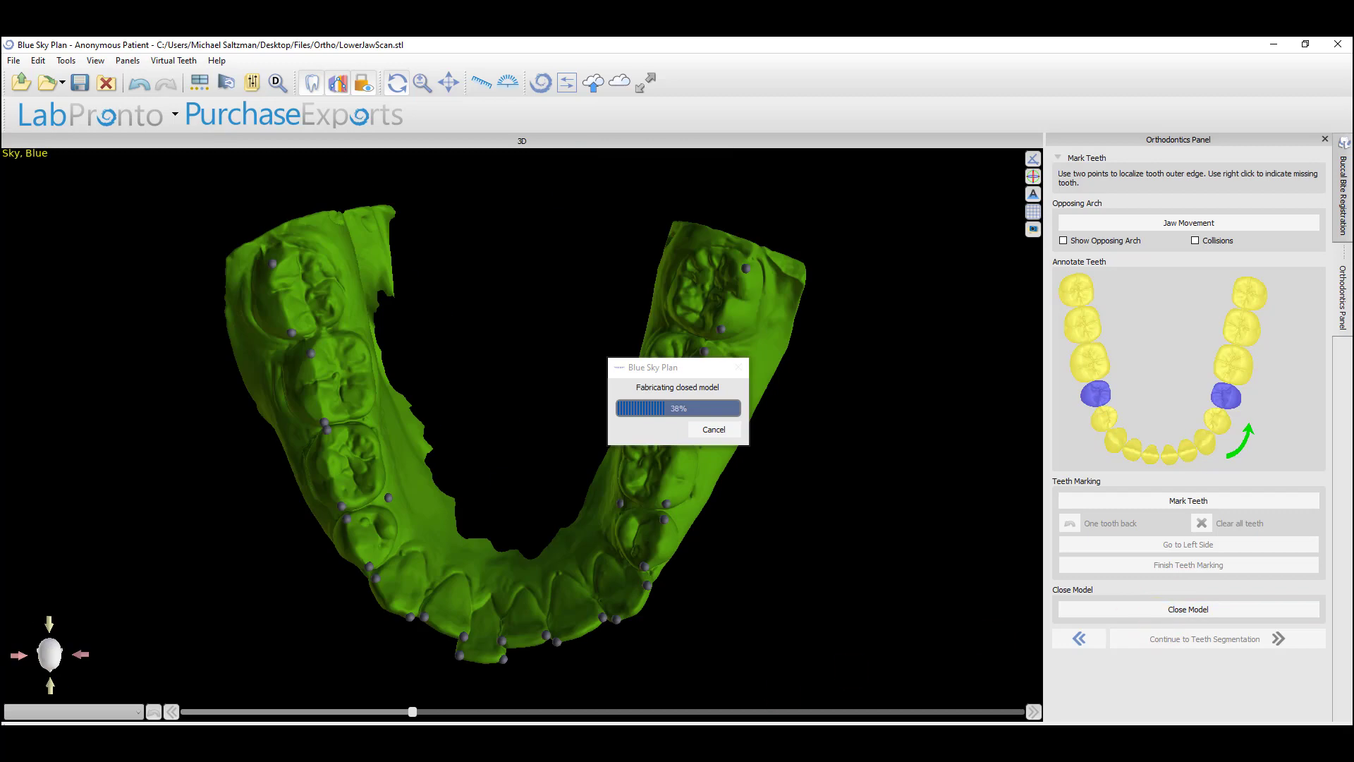
drag(860, 559, 710, 522)
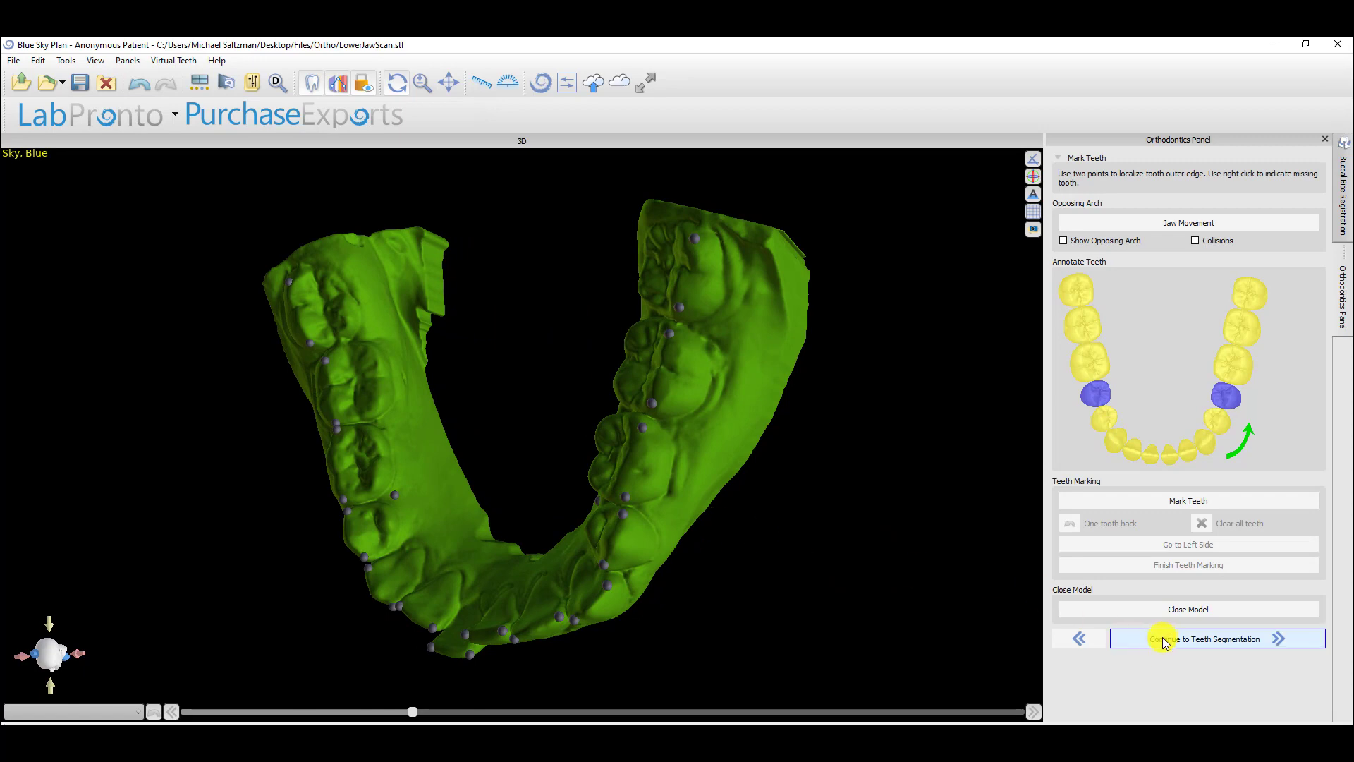